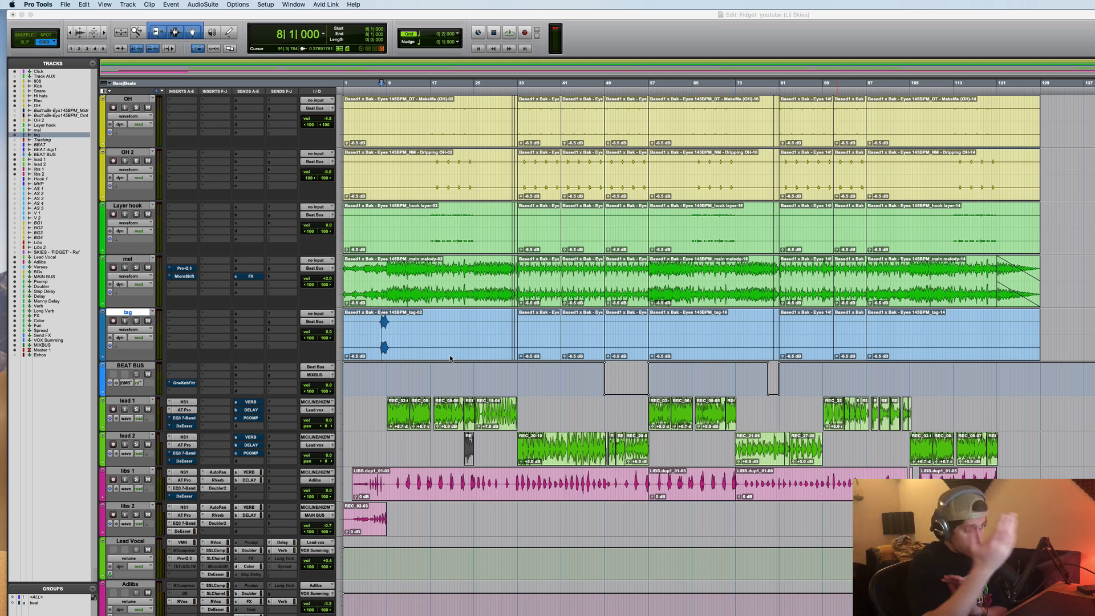
Step: Play the song from bar 8, just before the first lead 1 vocal clip, and stop playback
click(382, 401)
key(space)
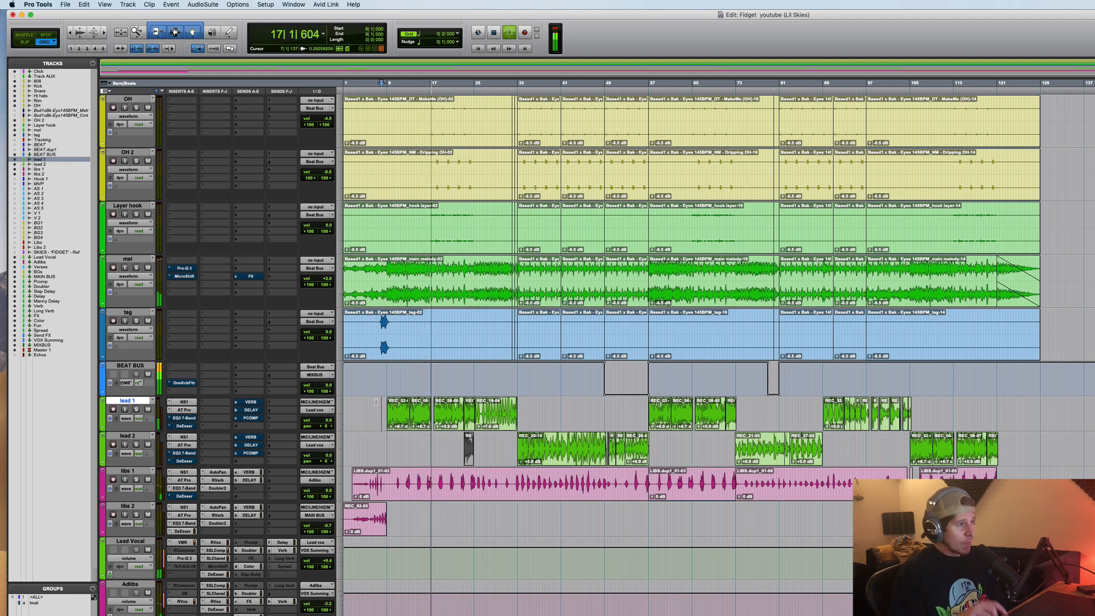
key(space)
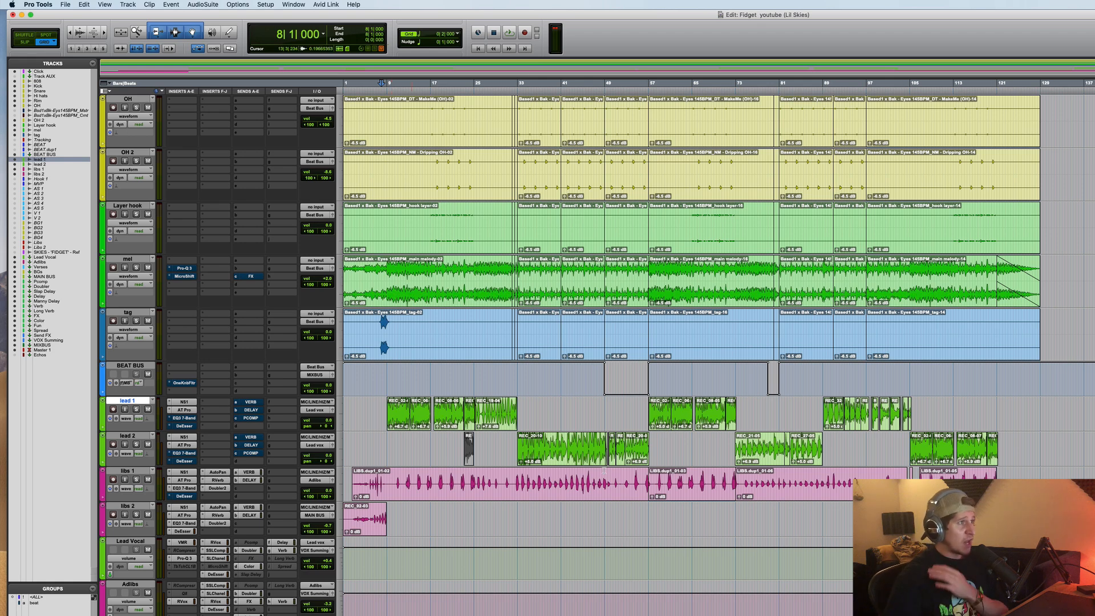
Step: Look over the session's tracks from the drums down to the vocal buses, selecting Lead Vocal, lead 1 and lead 2 in turn
scroll(574, 467, up, 6)
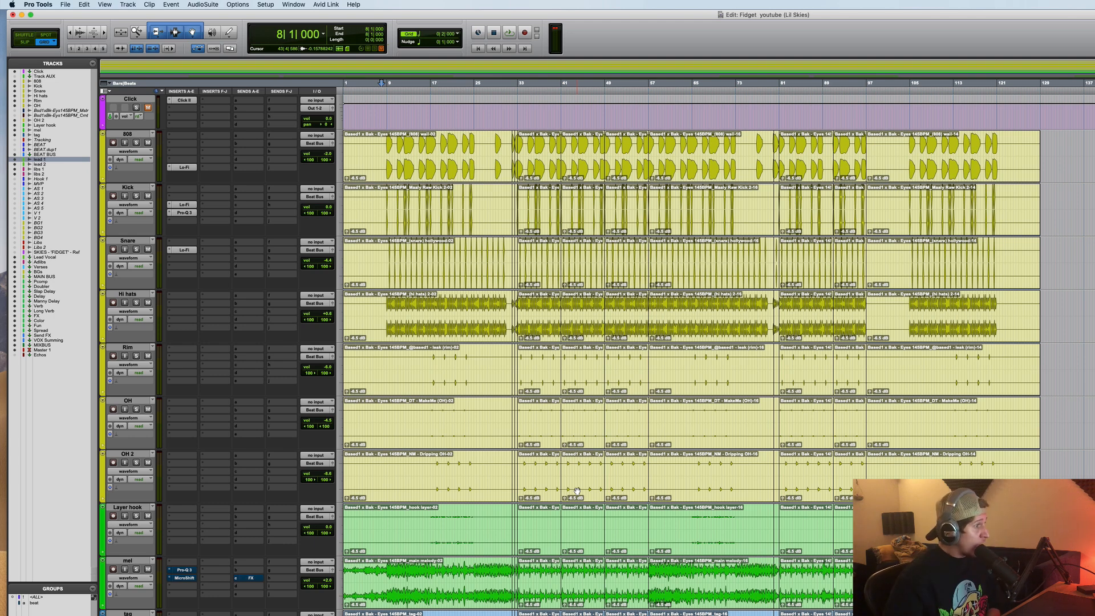
scroll(568, 506, down, 8)
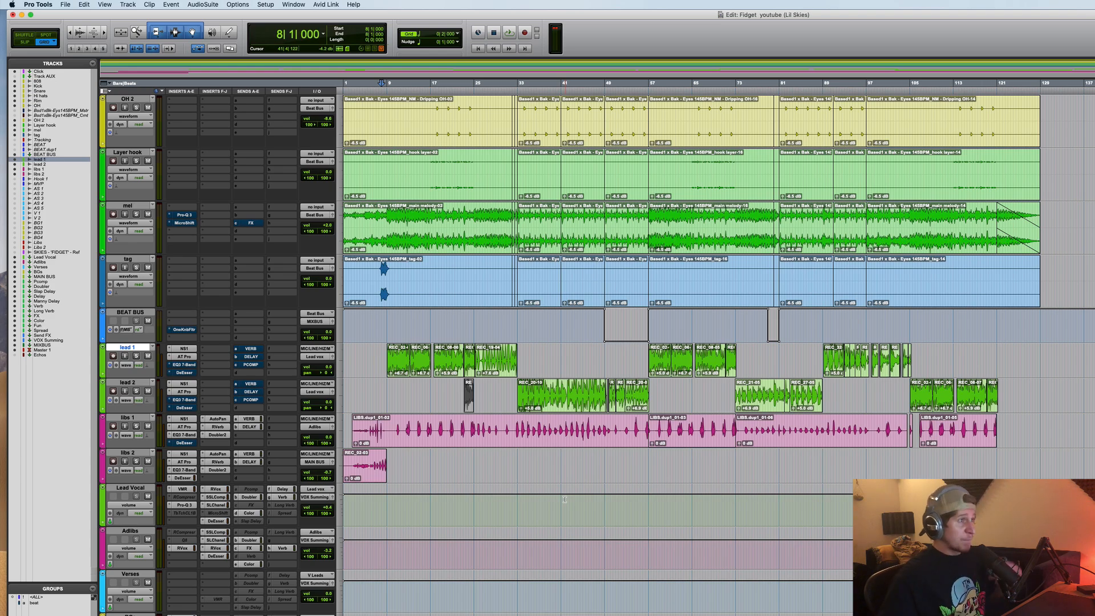
scroll(564, 499, up, 8)
scroll(572, 496, down, 8)
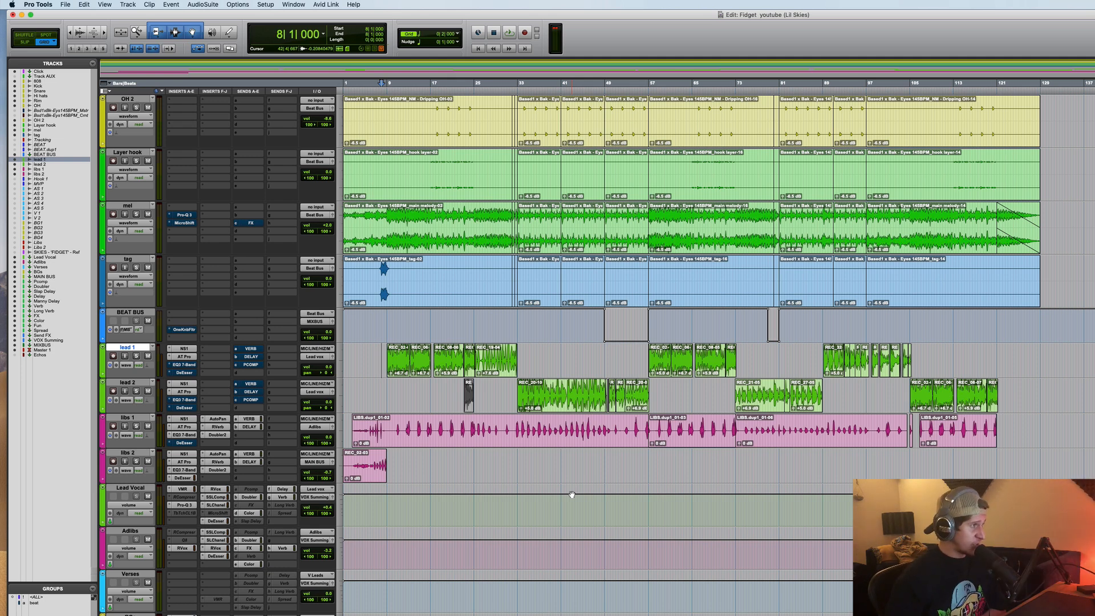
click(126, 487)
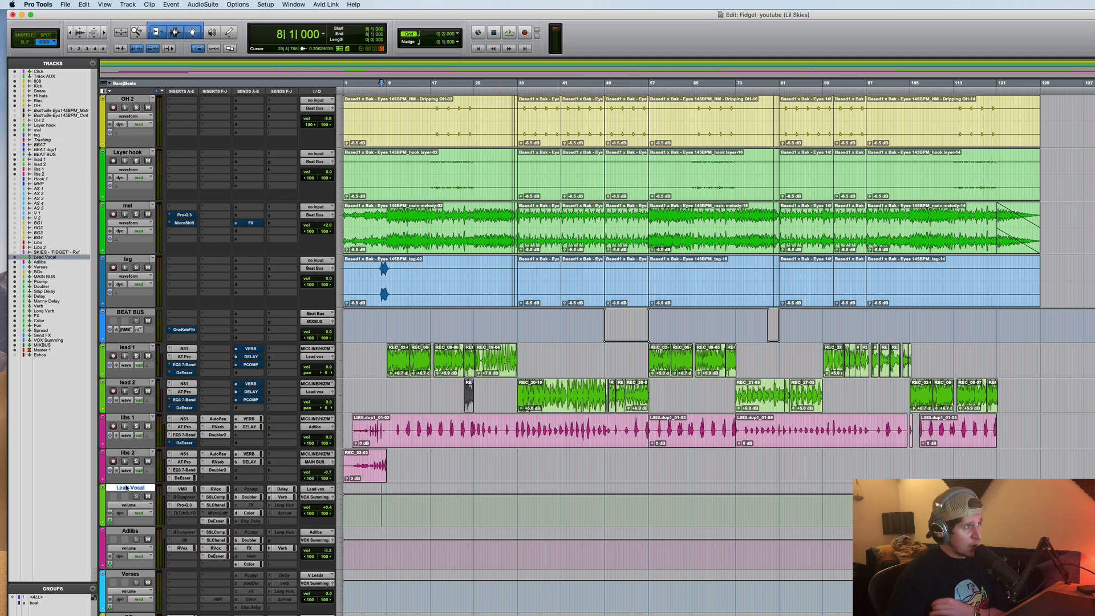
click(136, 347)
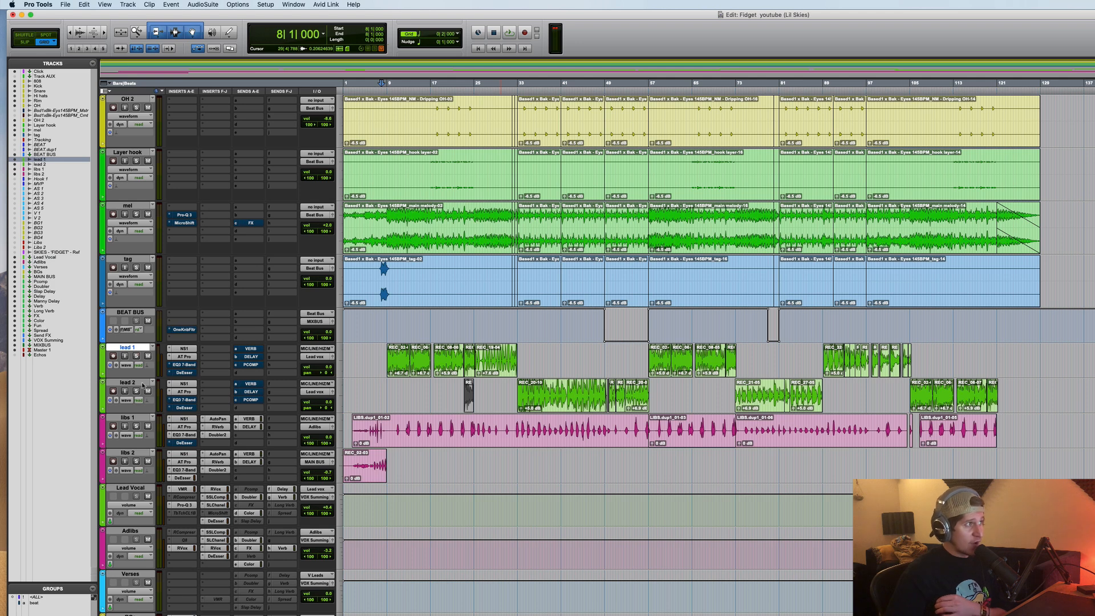
click(142, 383)
Step: Inspect the Auto-Tune Pro and NS1 noise suppressor settings on the lead 1 track, closing each plug-in
click(184, 356)
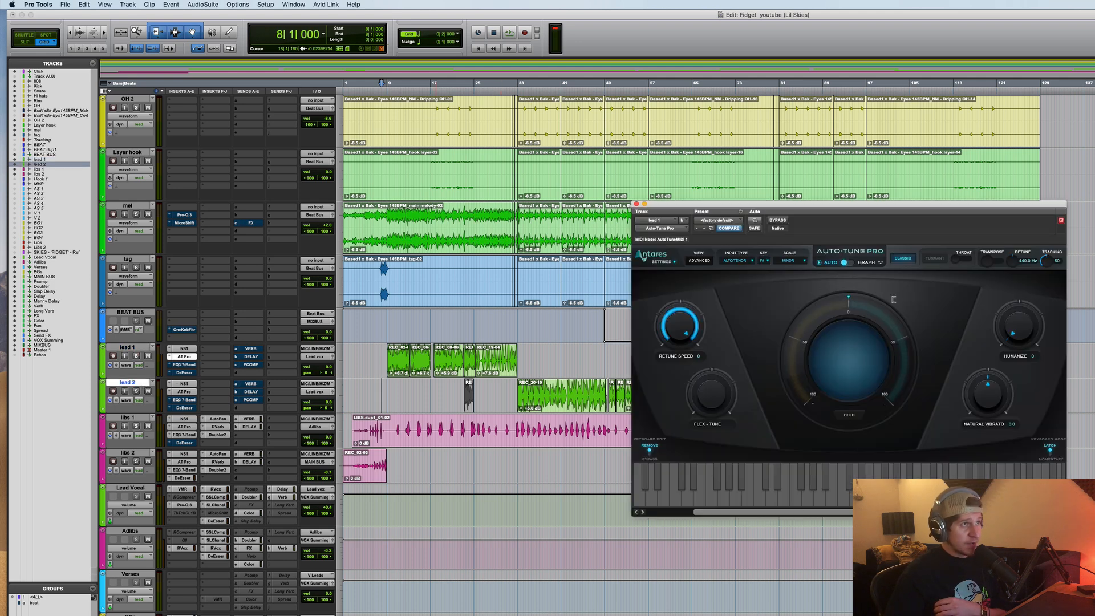
click(637, 203)
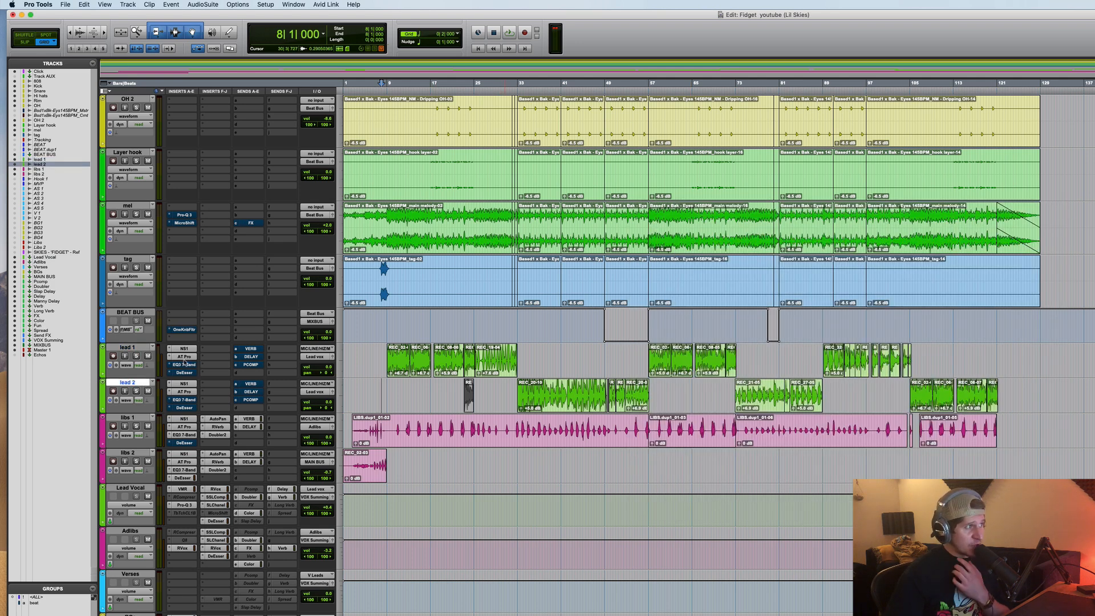
click(185, 349)
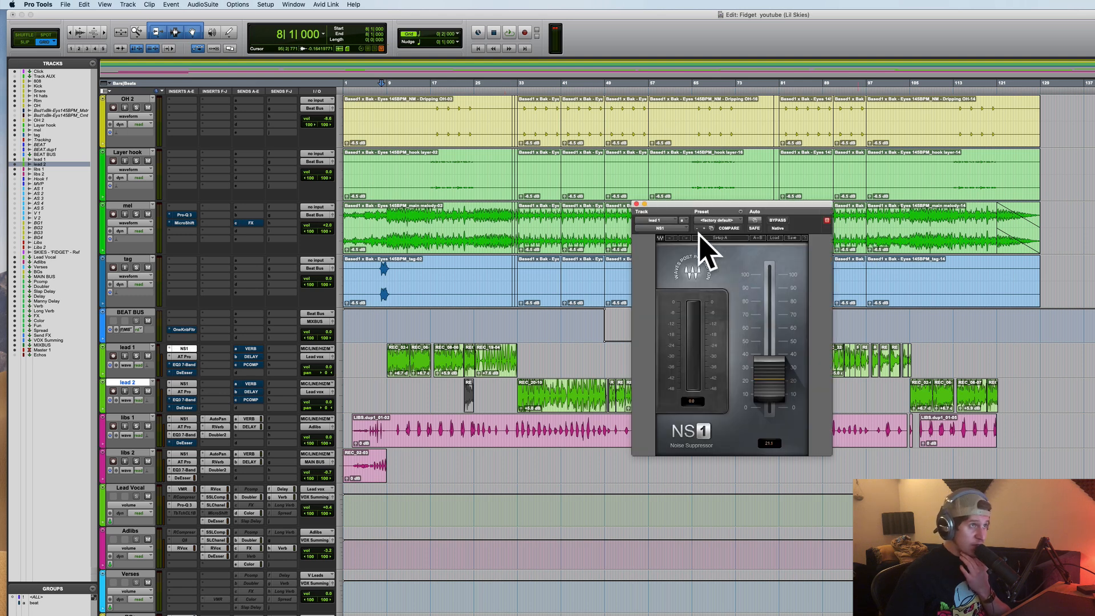
click(637, 204)
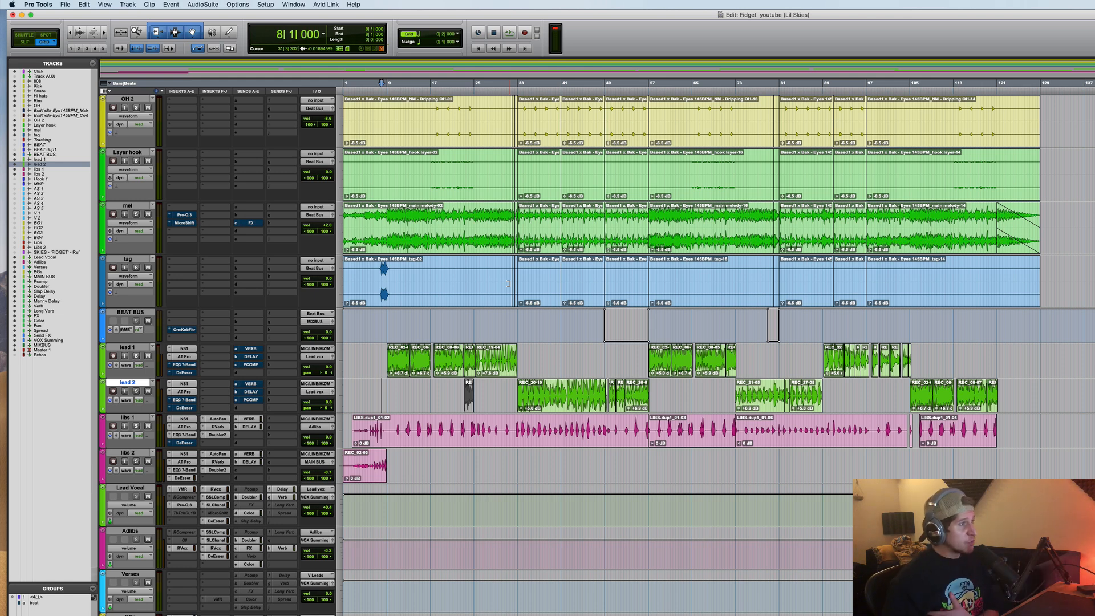
Step: Open the Virtual Mix Rack on the Lead Vocal track and audition its Hollywood module by toggling its power during playback
click(131, 488)
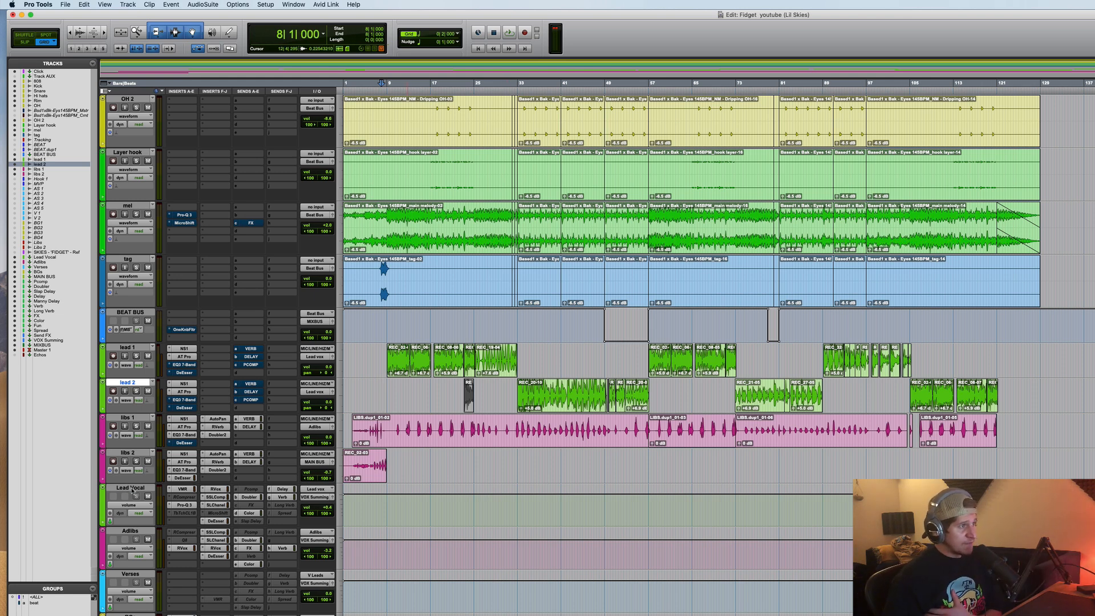
click(183, 491)
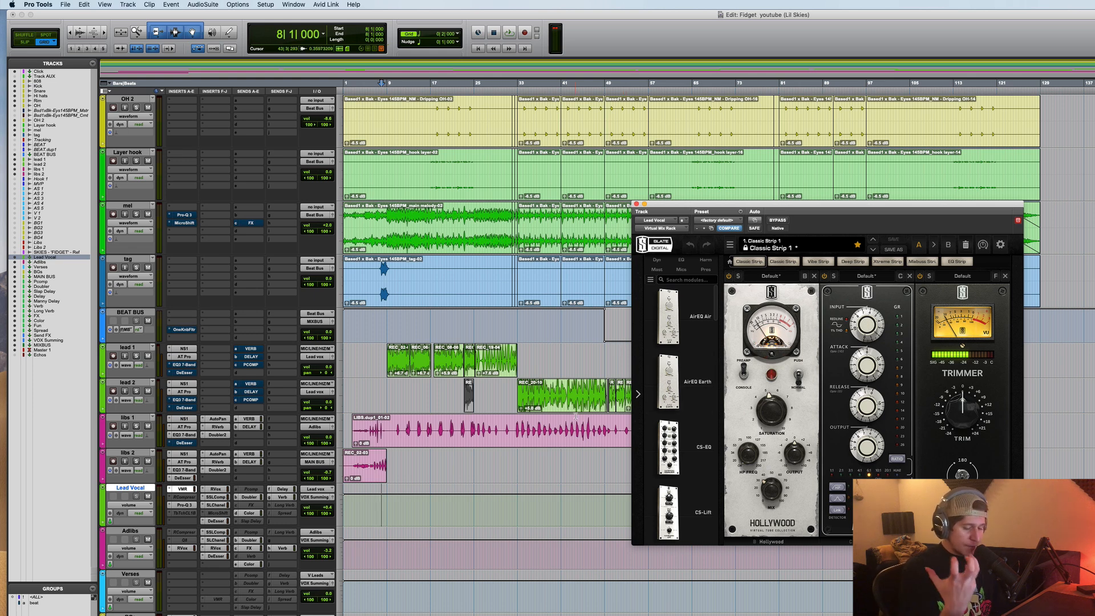
key(space)
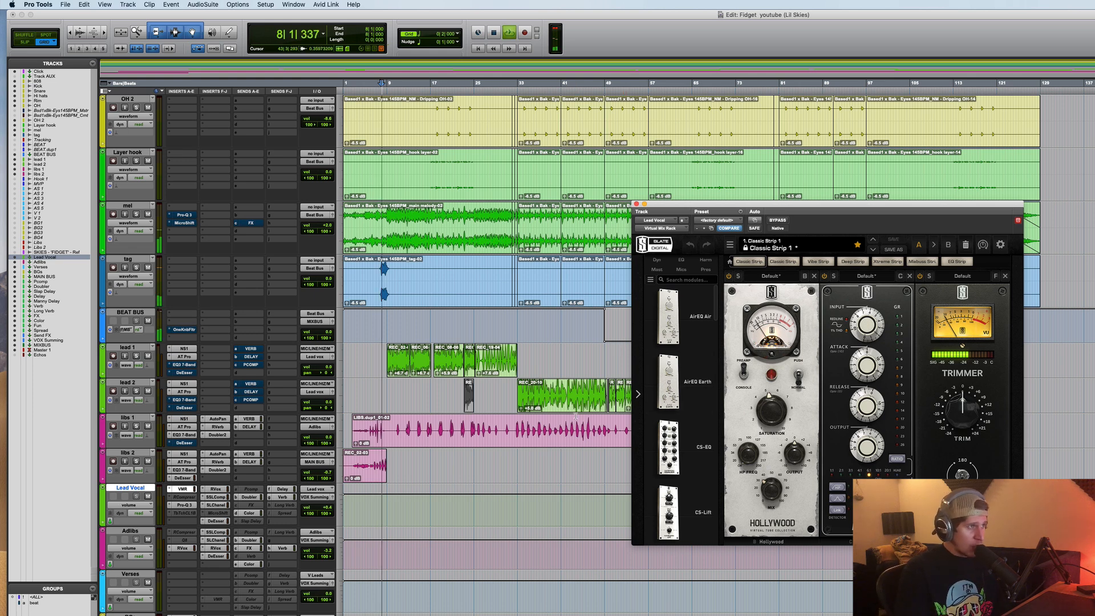
key(space)
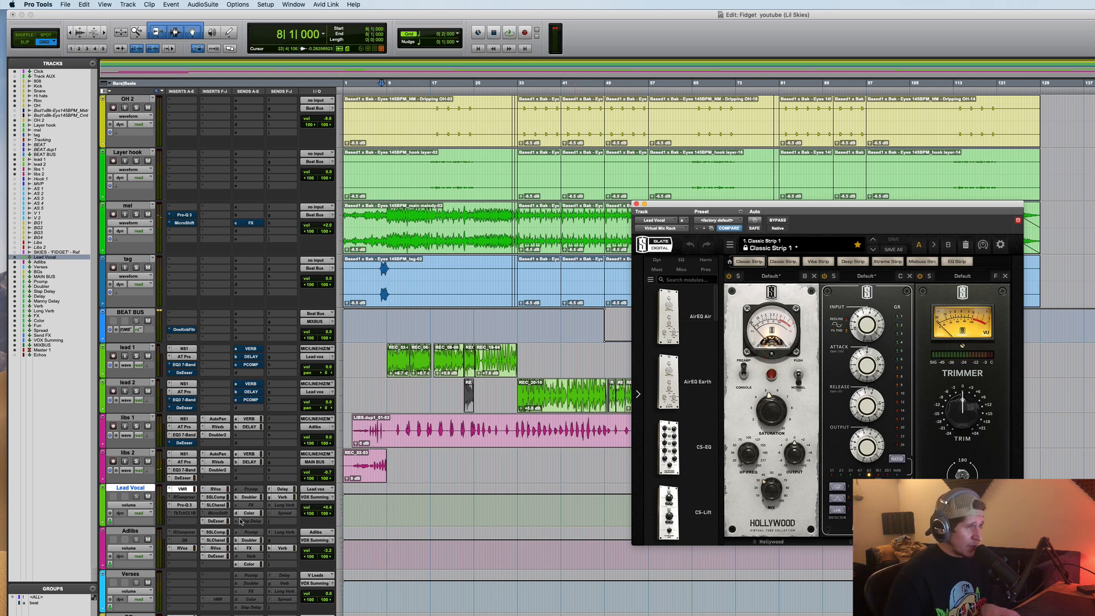
key(space)
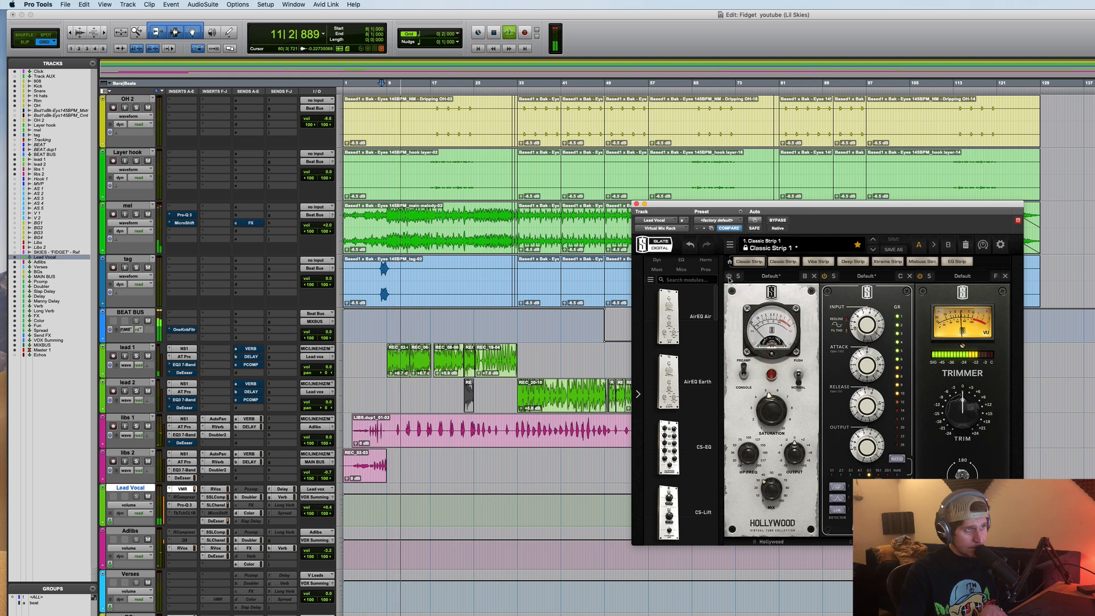
click(729, 276)
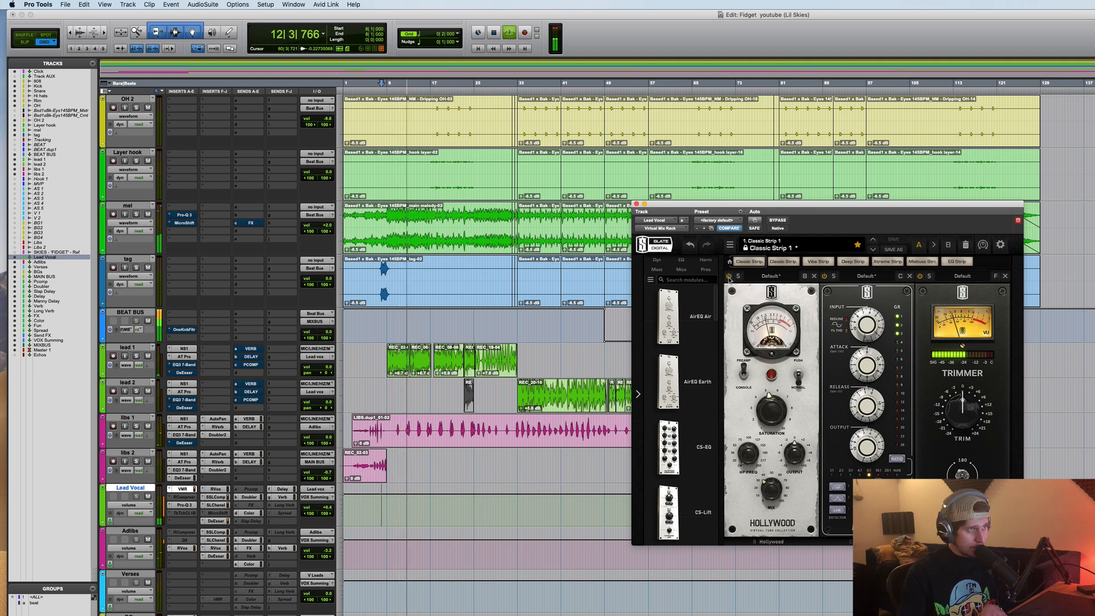
key(space)
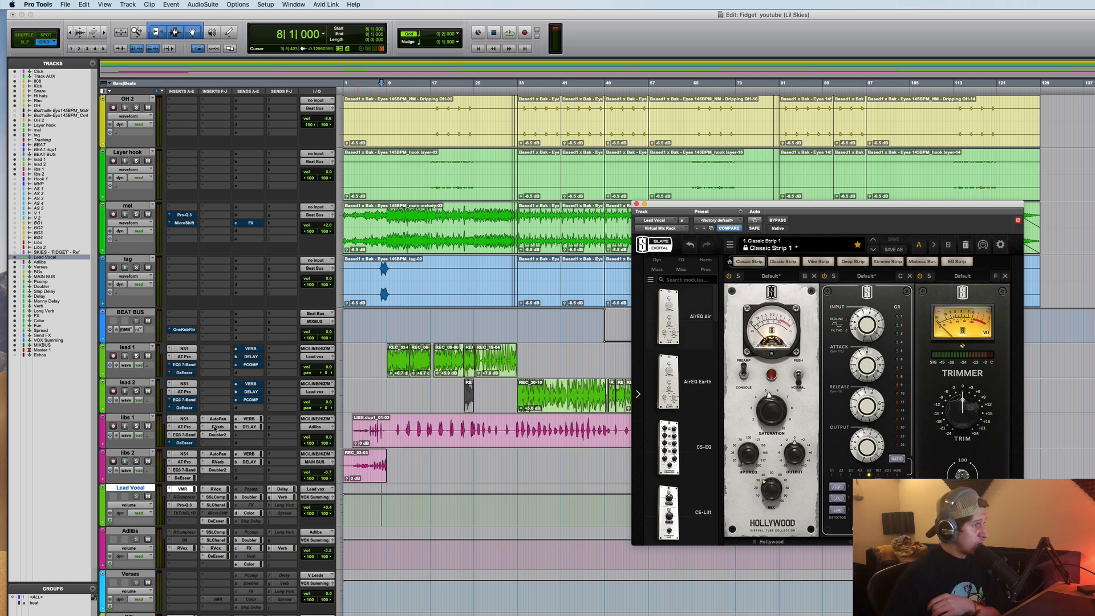
Step: Compare the Lead Vocal with FabFilter Pro-Q 3 bypassed and active during playback, and select its low-mid bell band
click(180, 506)
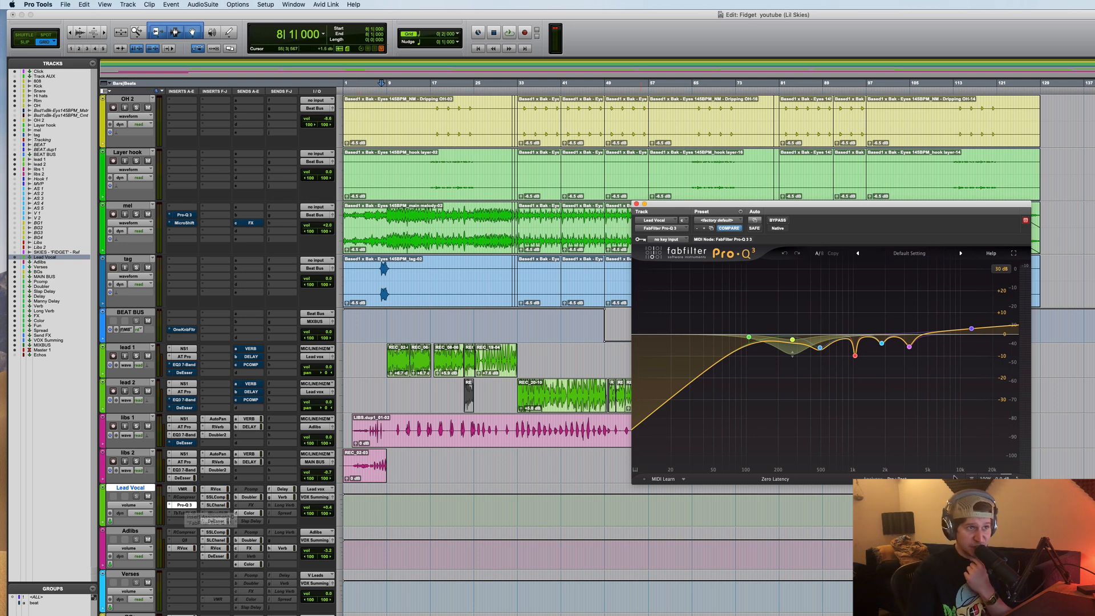
mouse_move(972, 329)
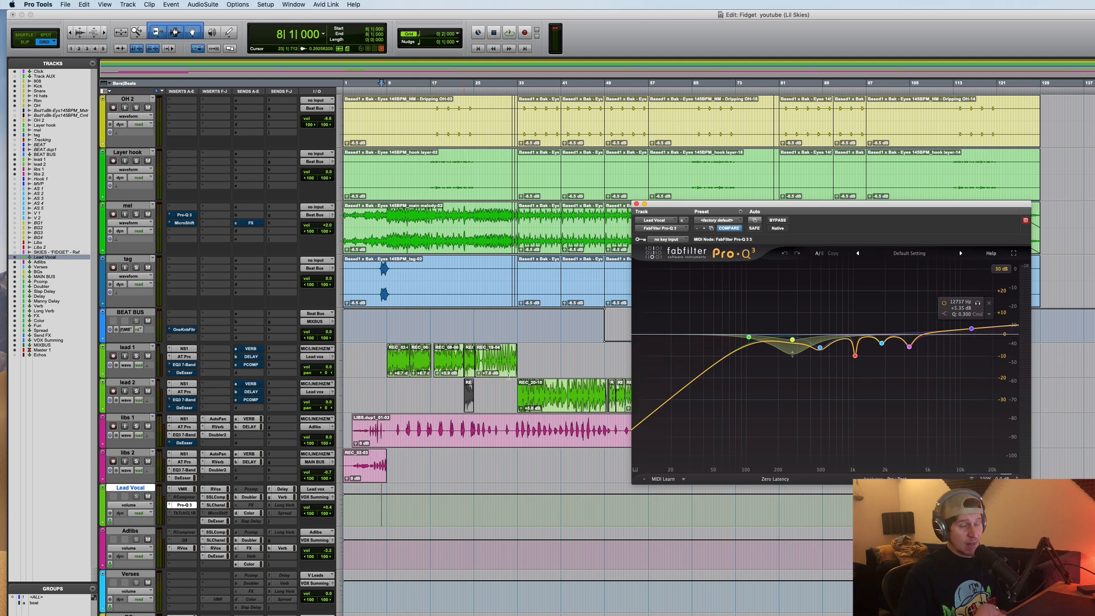
key(space)
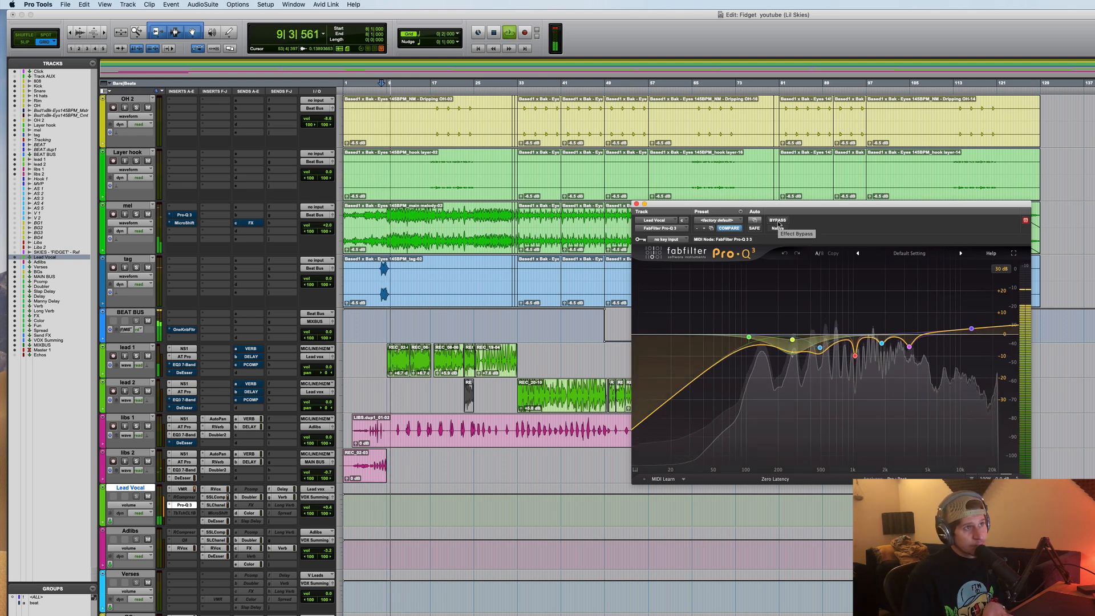
click(779, 223)
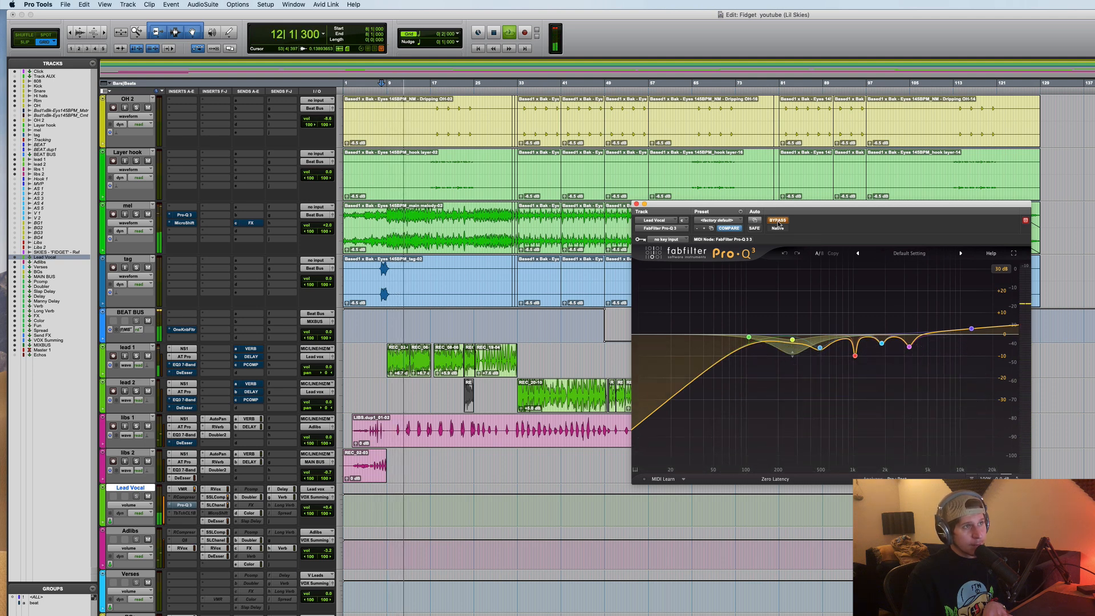
click(778, 223)
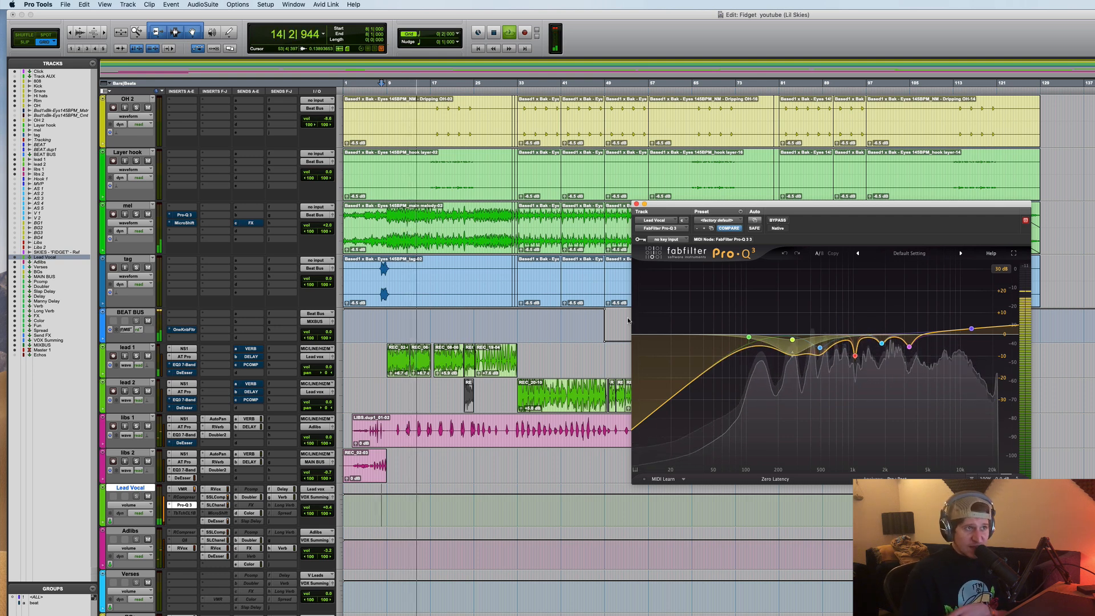
key(space)
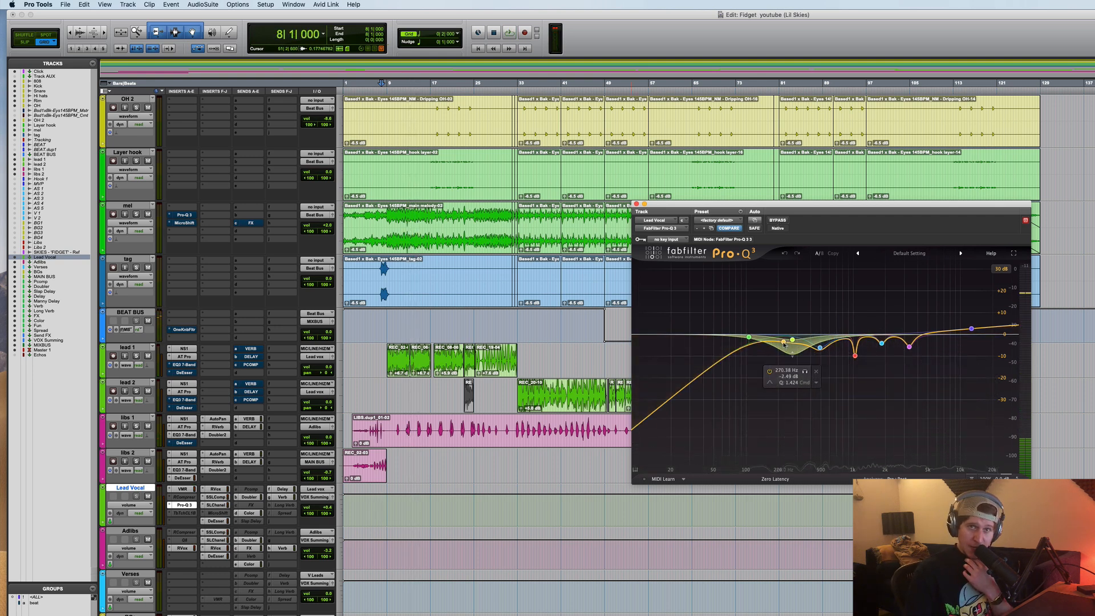
click(793, 341)
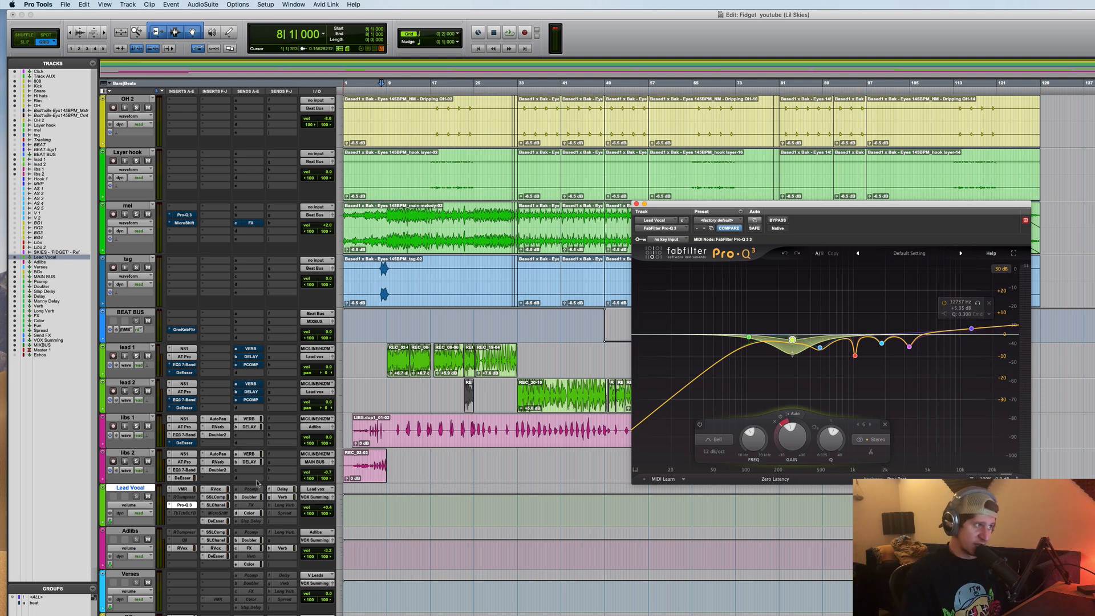
Step: Open RVox on the Lead Vocal track and compare it bypassed and active while playing from bar 9 beat 3
click(214, 491)
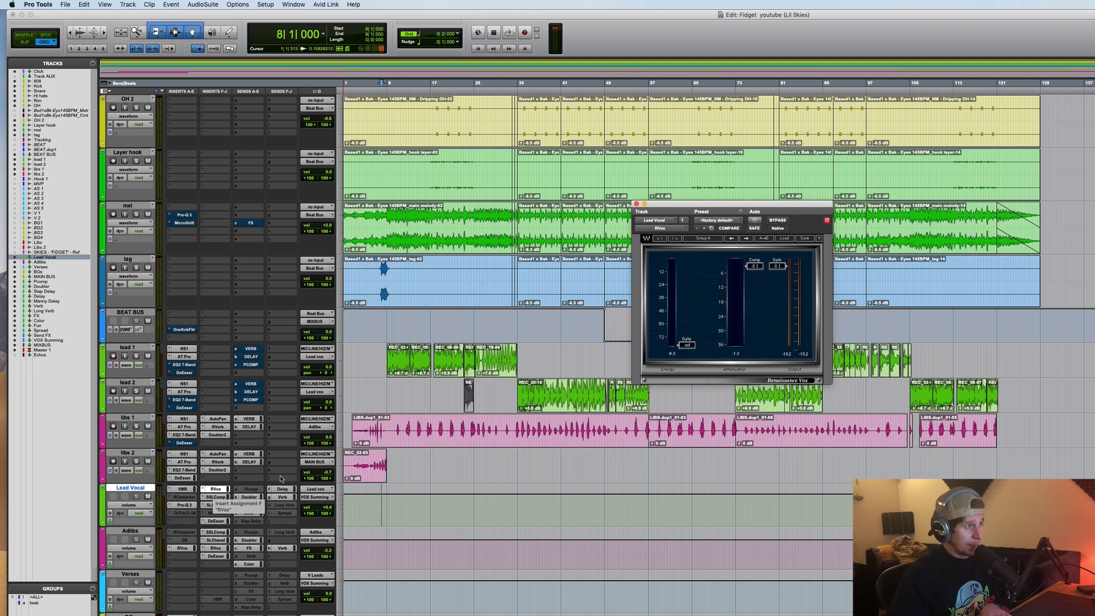
click(389, 390)
key(space)
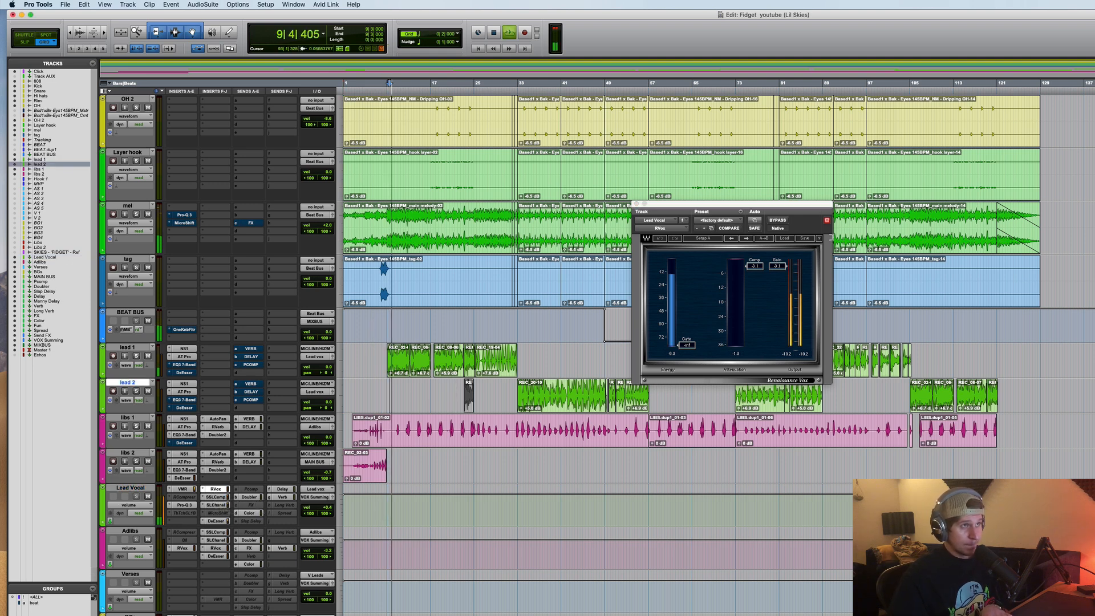
click(778, 221)
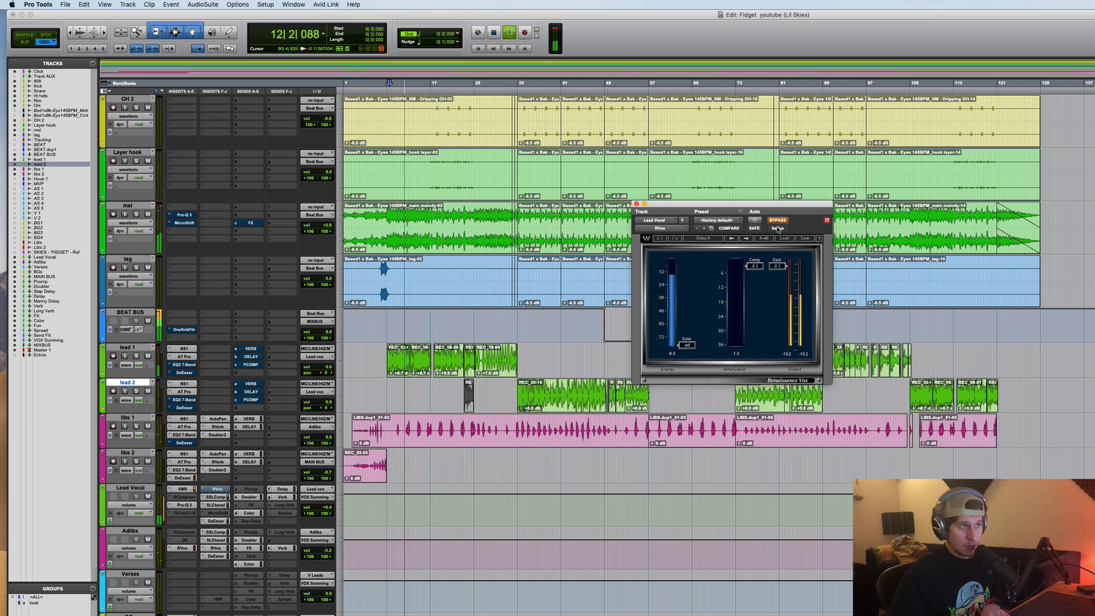
click(777, 223)
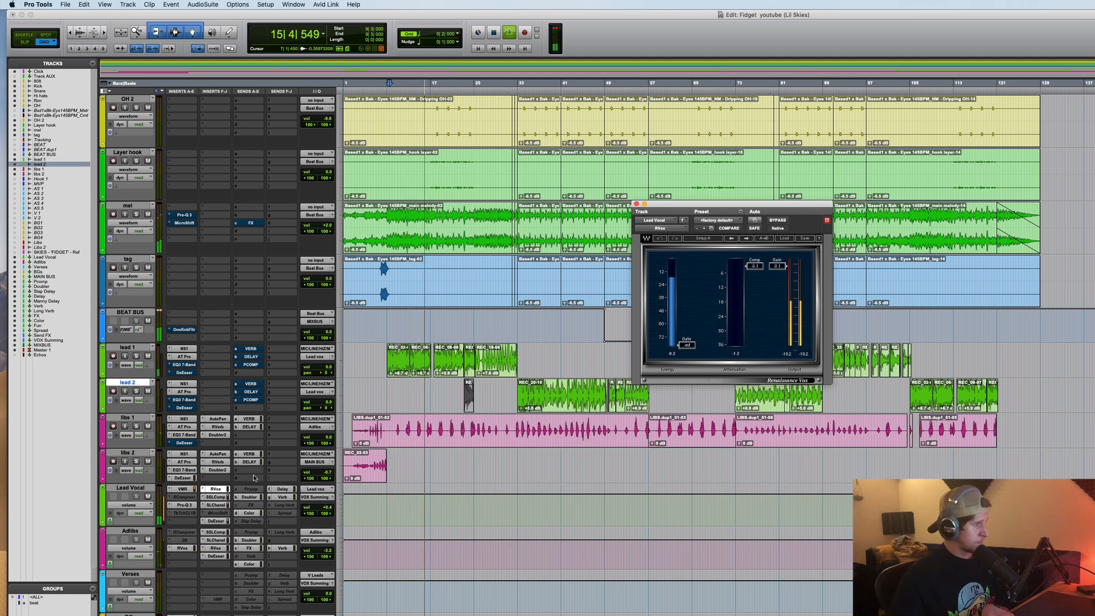
key(space)
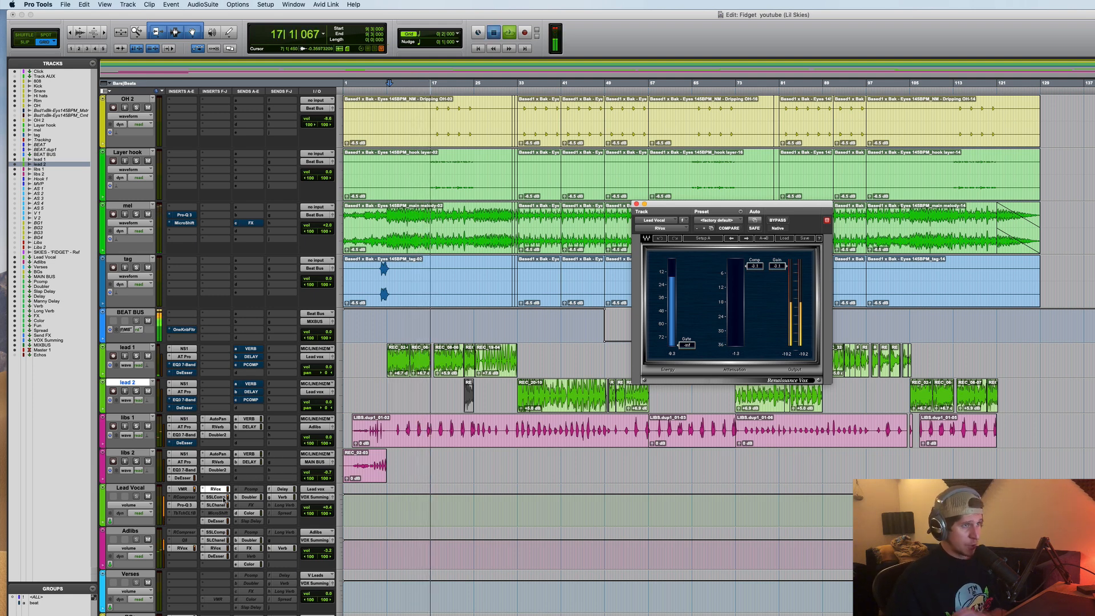
Step: Open SSLComp on the Lead Vocal track and compare the vocal with the compressor bypassed and active during playback
click(223, 497)
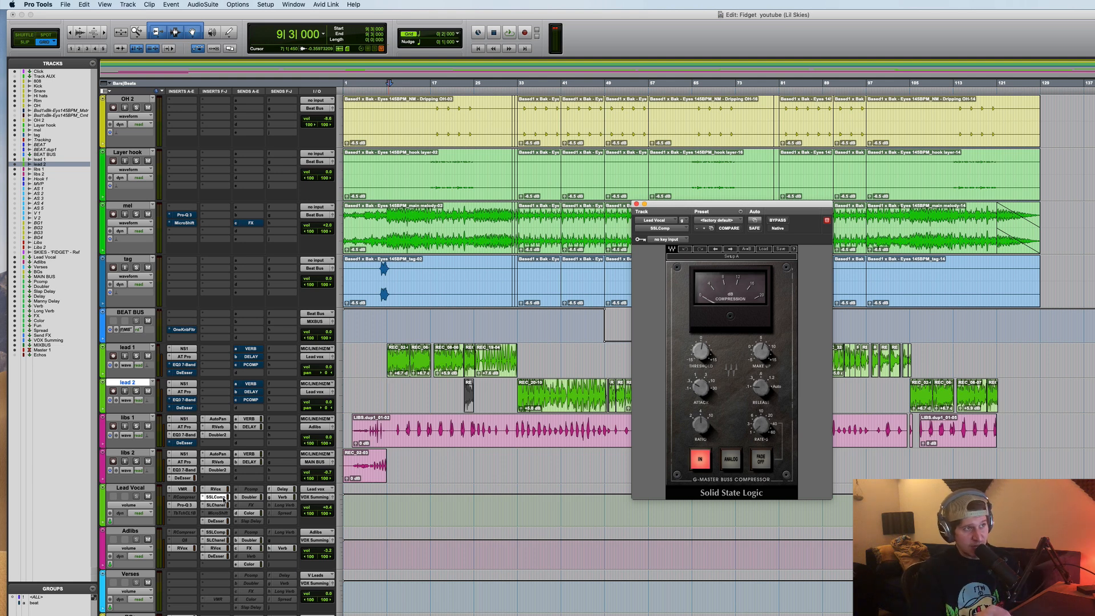
key(space)
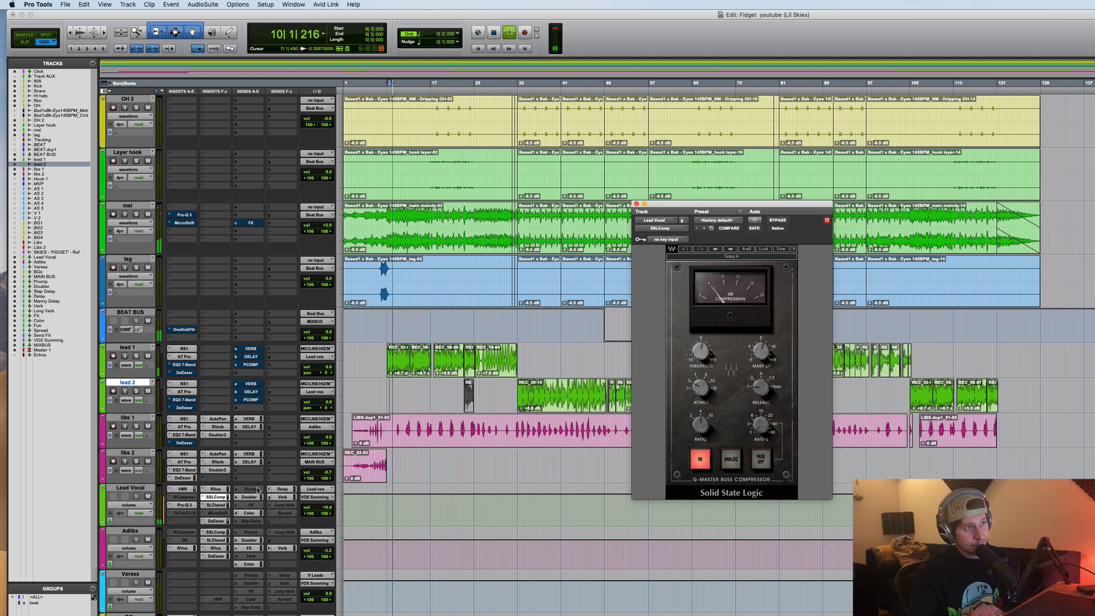
click(778, 221)
click(778, 222)
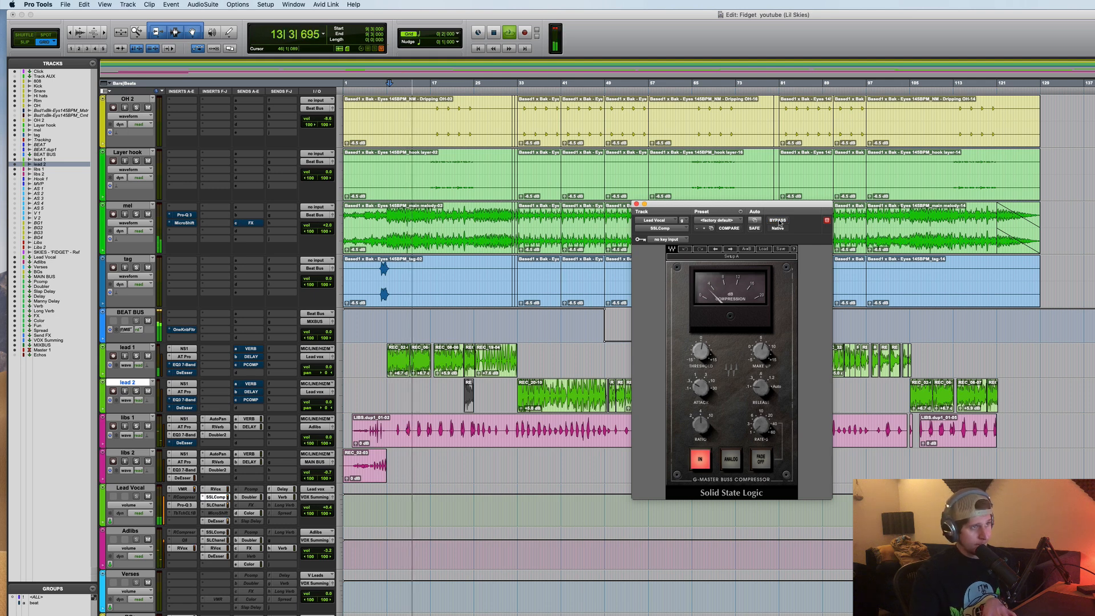
key(space)
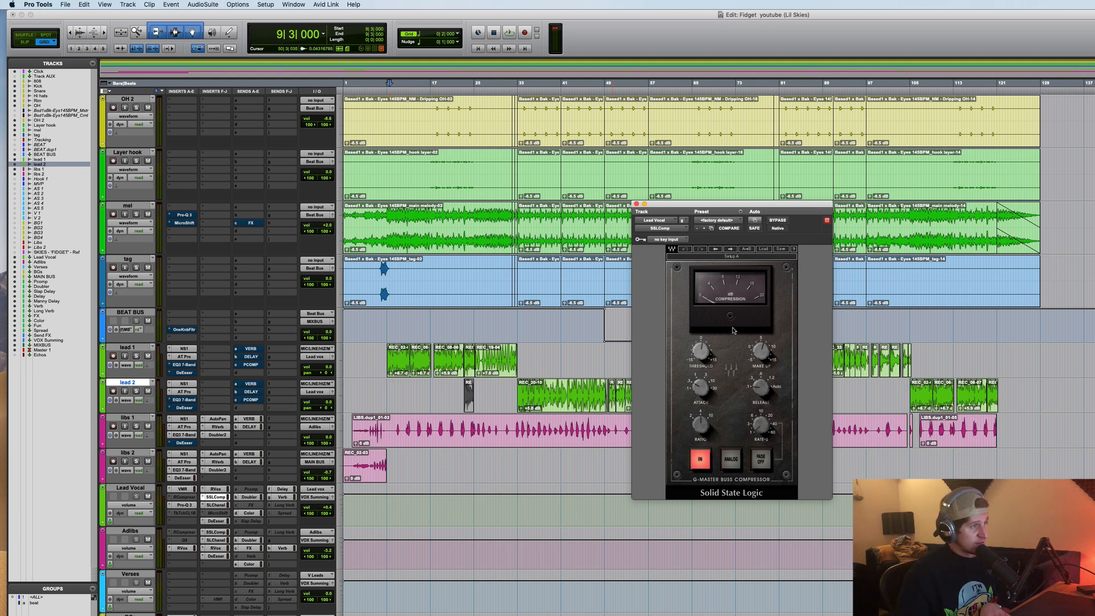
Step: Open SSLChannel on the Lead Vocal track and play the vocal from bar 33, and open the track's DeEsser
click(217, 505)
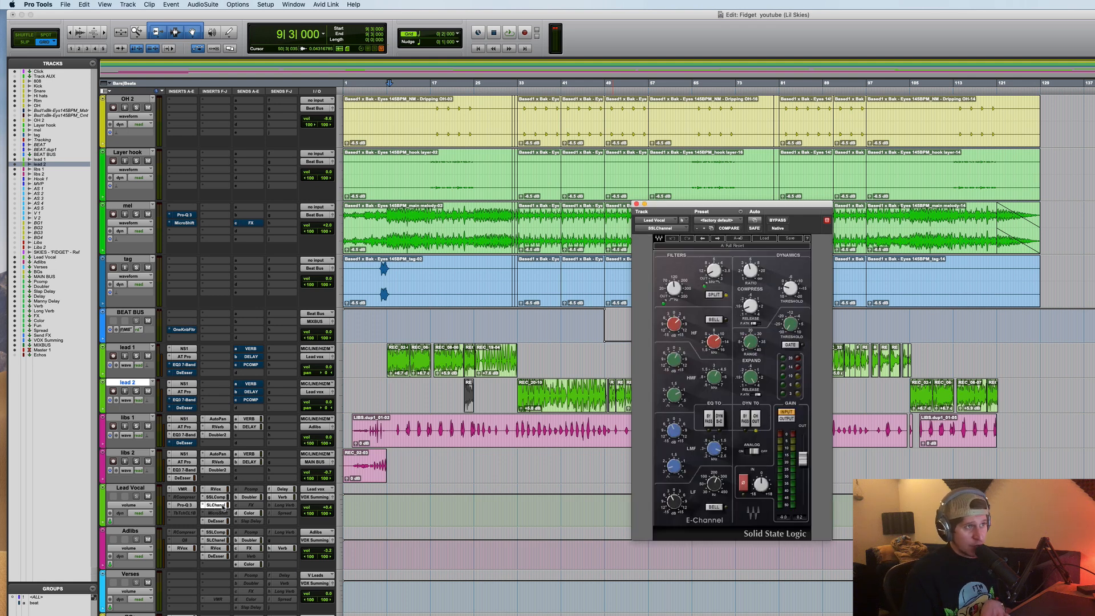
mouse_move(676, 330)
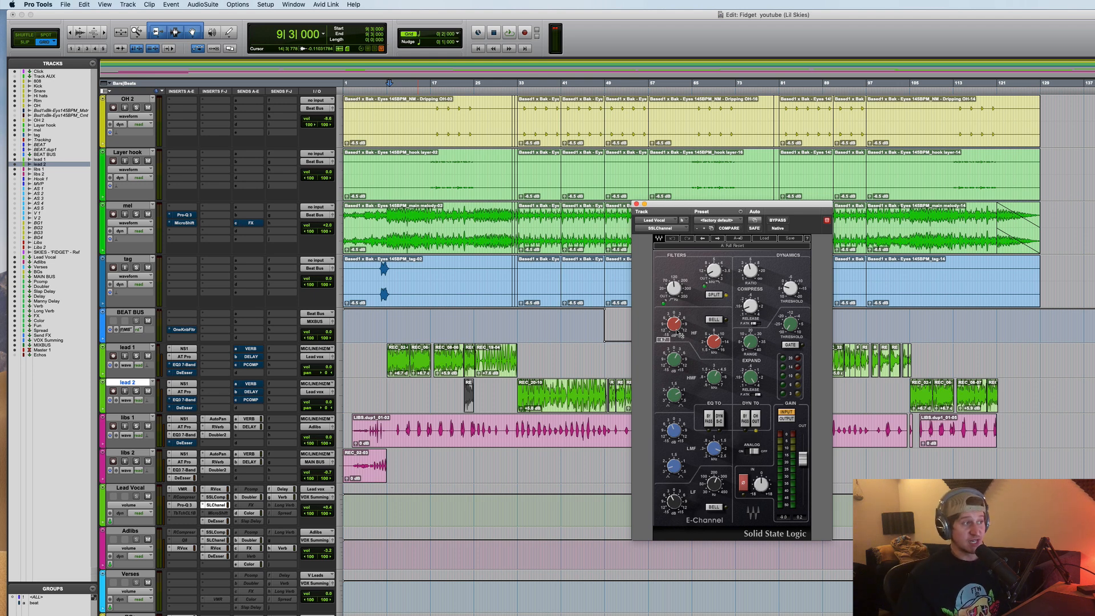
key(space)
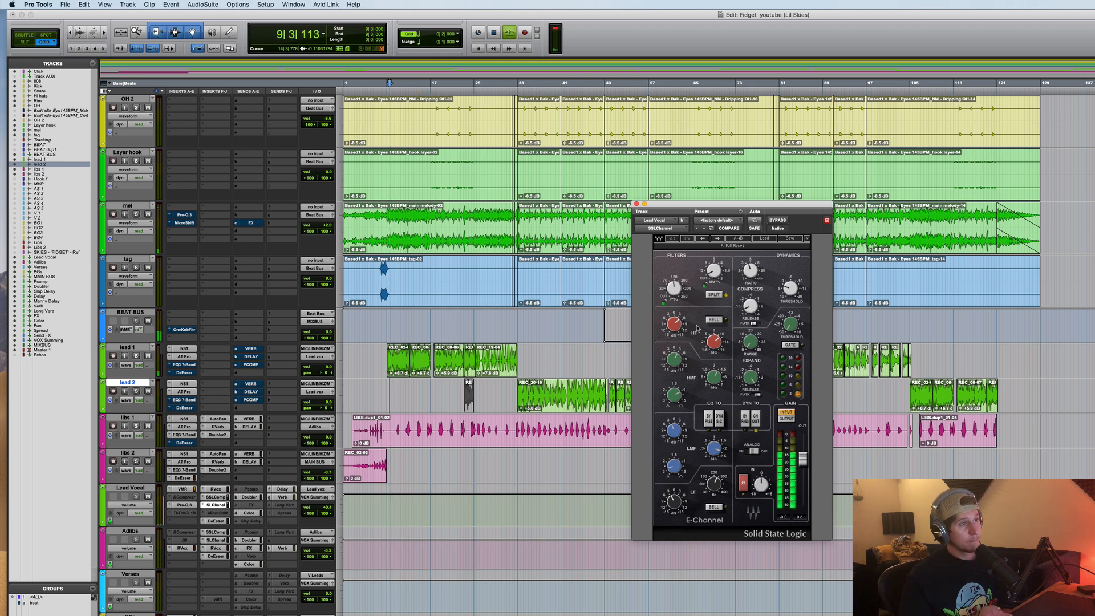
key(space)
click(517, 354)
key(space)
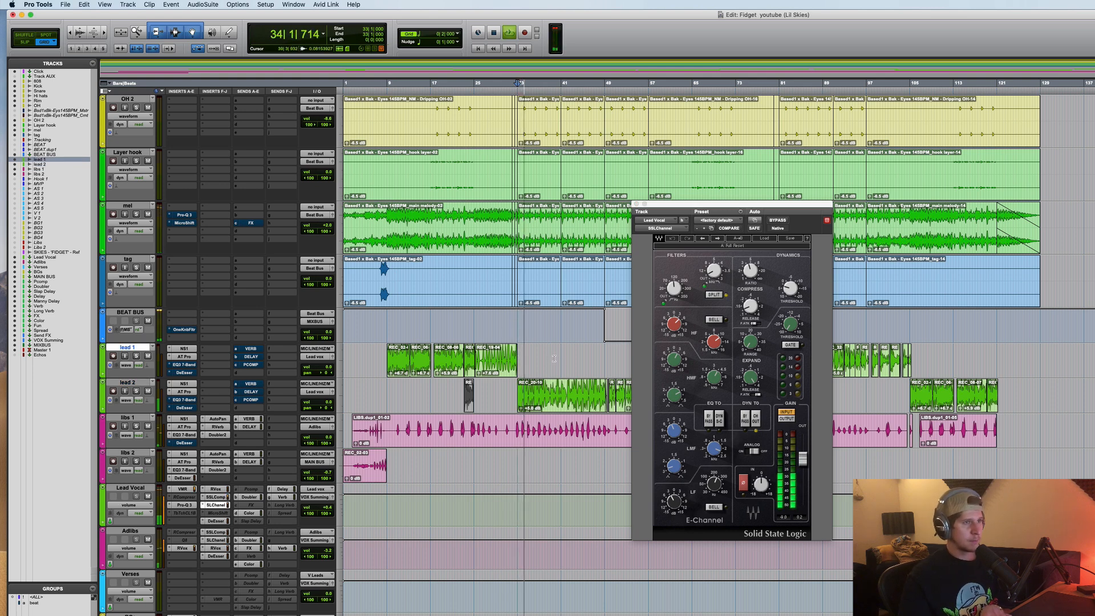
click(215, 521)
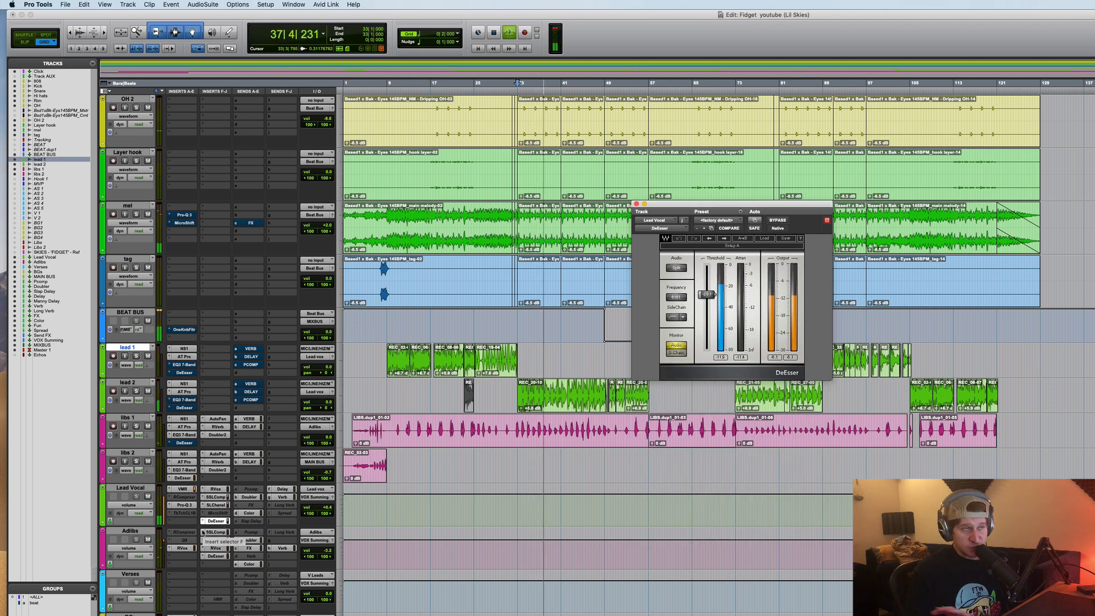
key(space)
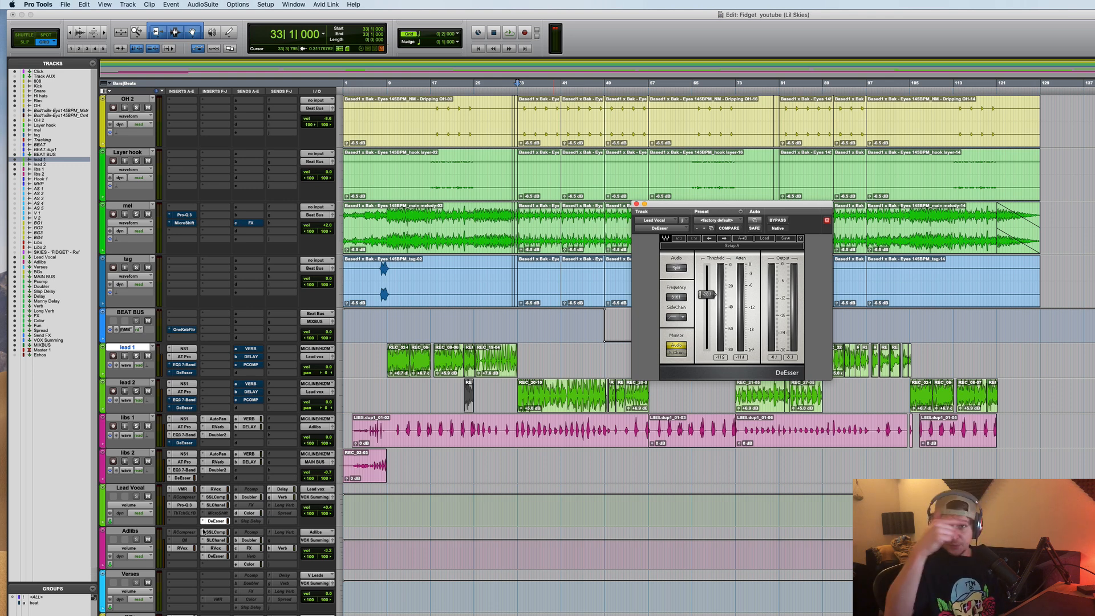
Step: Open VerbSuite Classics on the Verb track and set the Lead Vocal's Verb send level to -31.4 dB during playback
scroll(201, 540, down, 5)
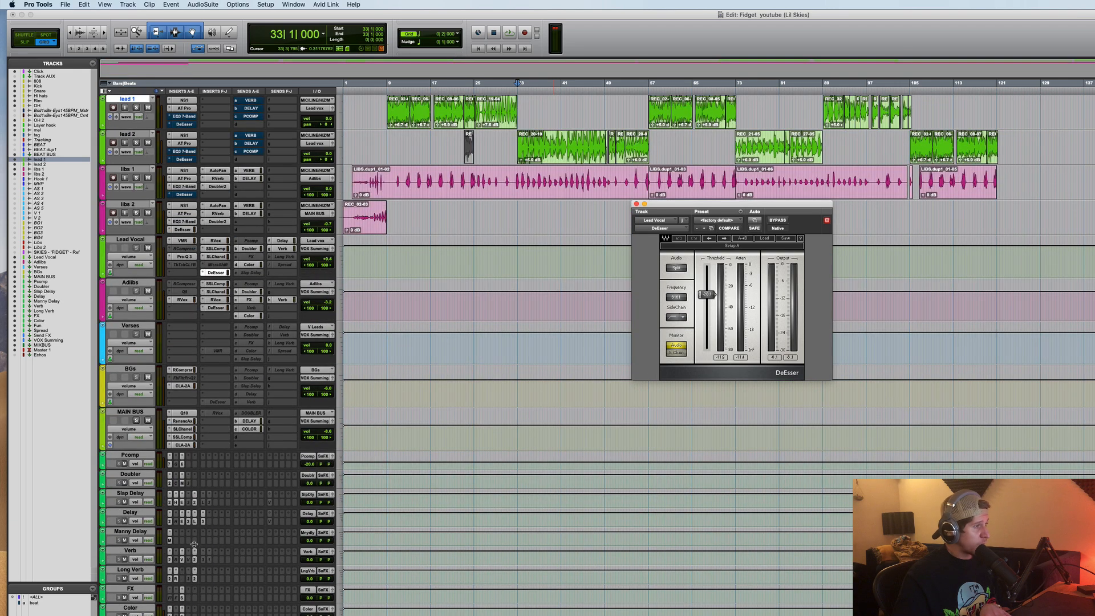
click(183, 559)
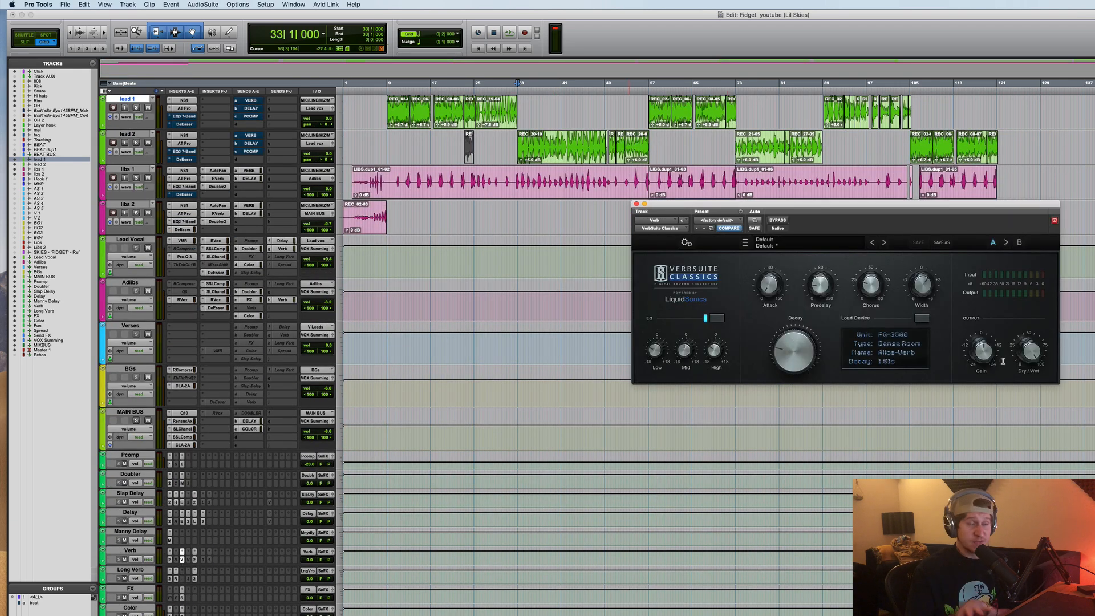
scroll(423, 473, up, 4)
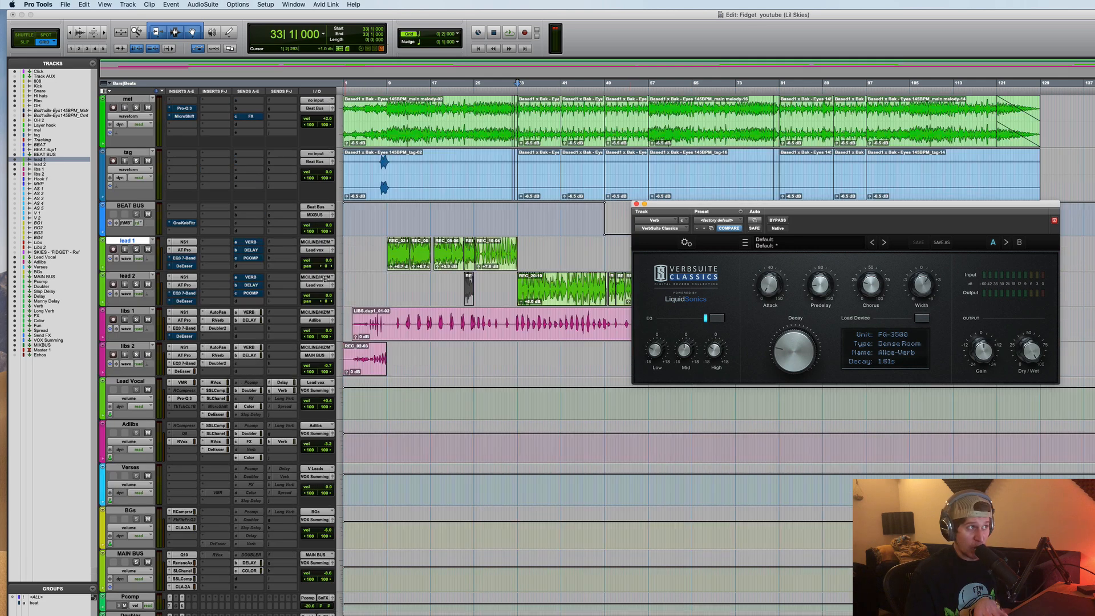
click(283, 443)
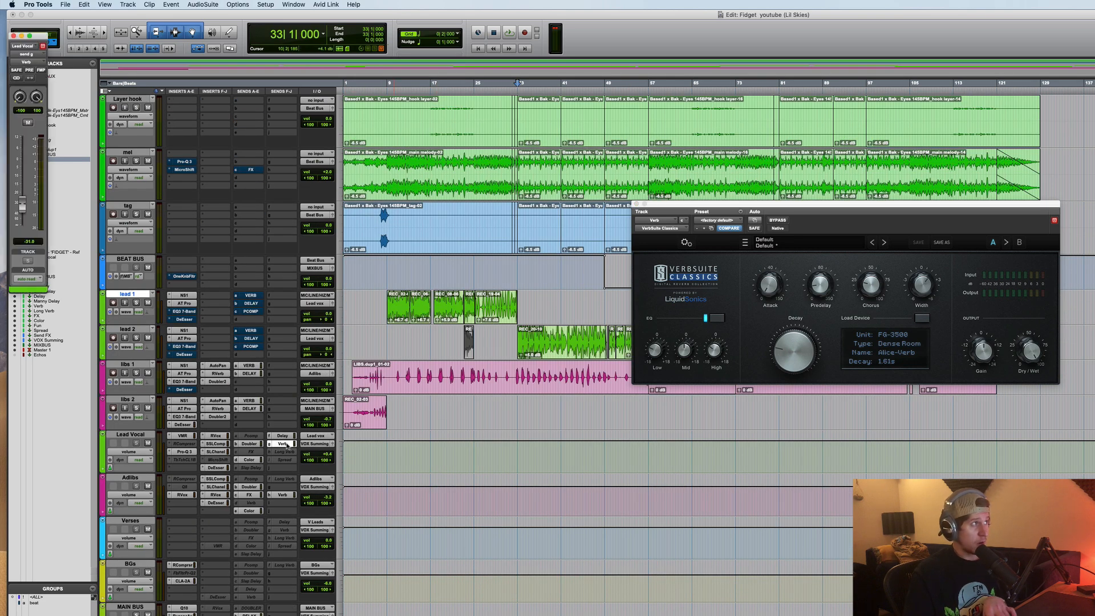
key(space)
mouse_move(22, 202)
mouse_down()
mouse_move(21, 146)
mouse_move(24, 208)
mouse_up()
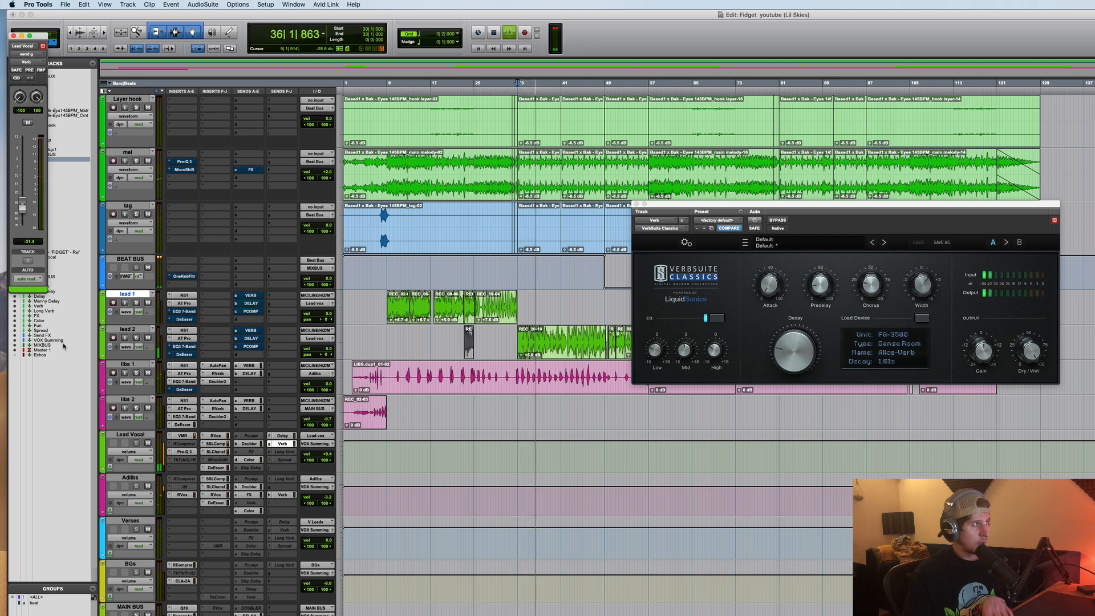
Step: Inspect the Lead Vocal's Delay send and the EchoBoy plug-in on the Delay track during playback, and close EchoBoy
click(282, 435)
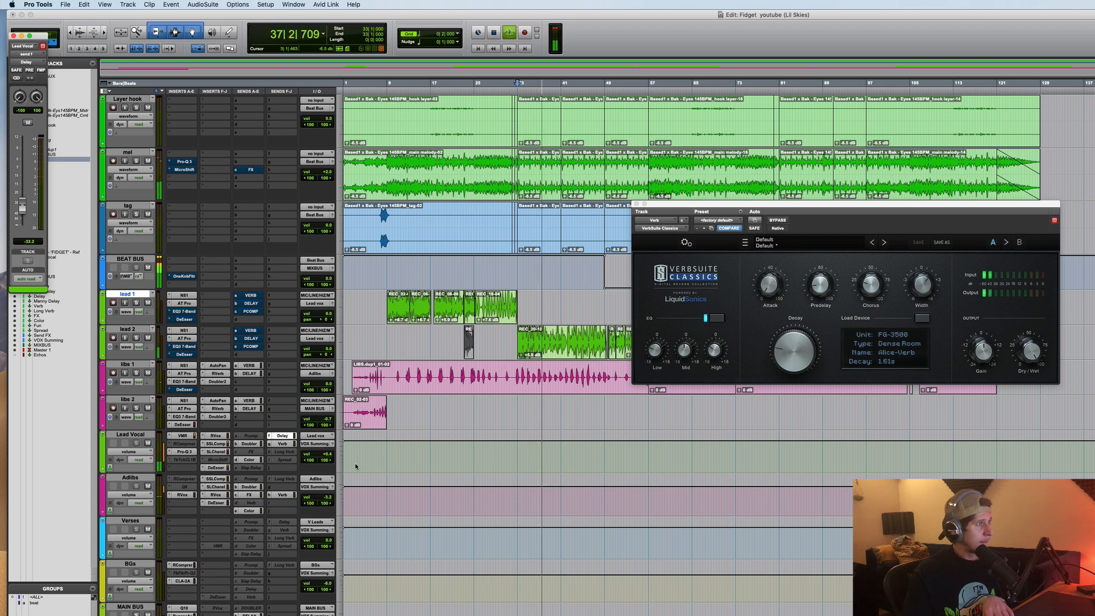
scroll(501, 519, down, 5)
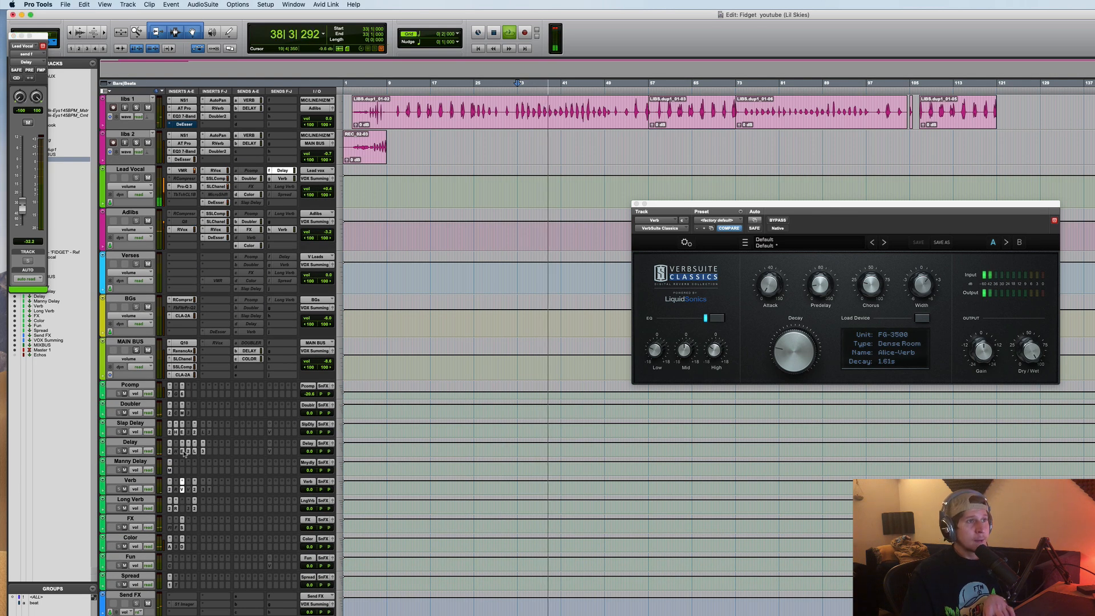
click(182, 451)
key(space)
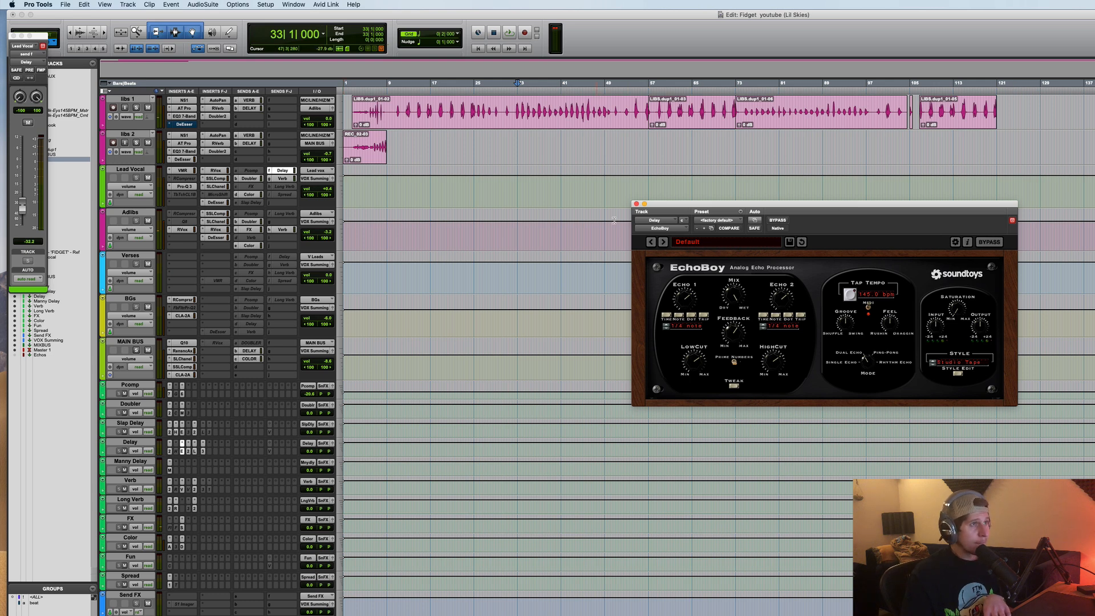
click(636, 204)
Step: Inspect the Lead Vocal's Doubler send and the Doubler plug-in on the Doubler track, and close the plug-in
click(247, 179)
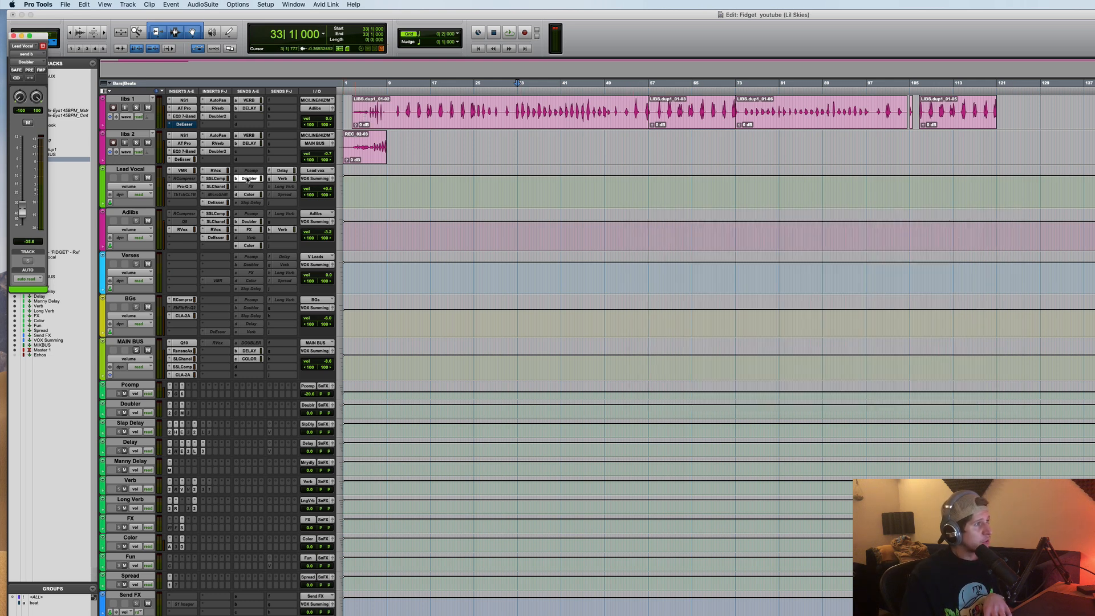
click(170, 413)
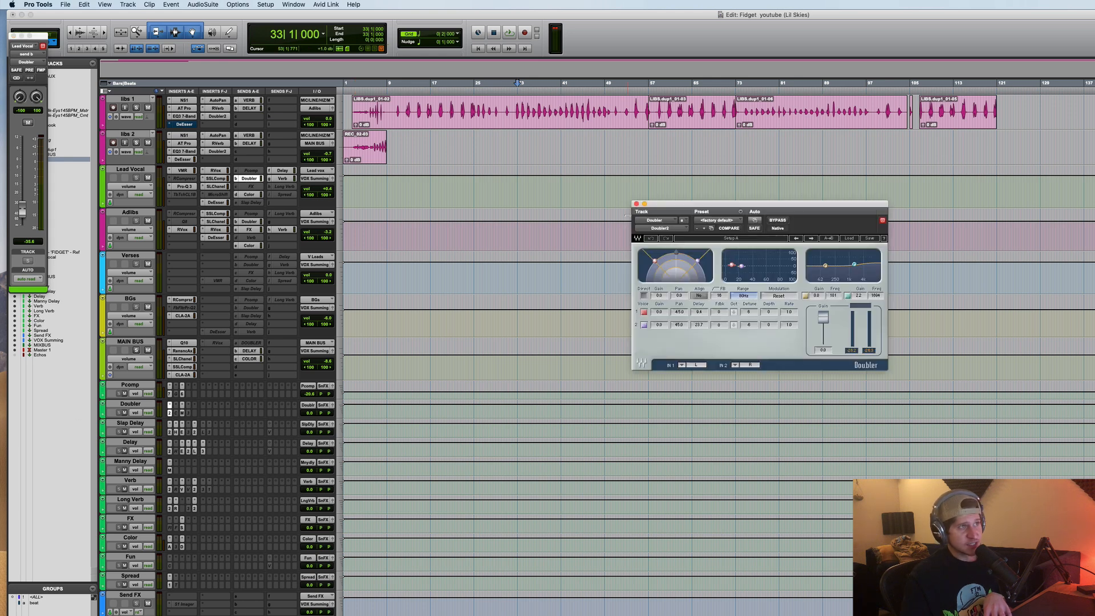
click(637, 204)
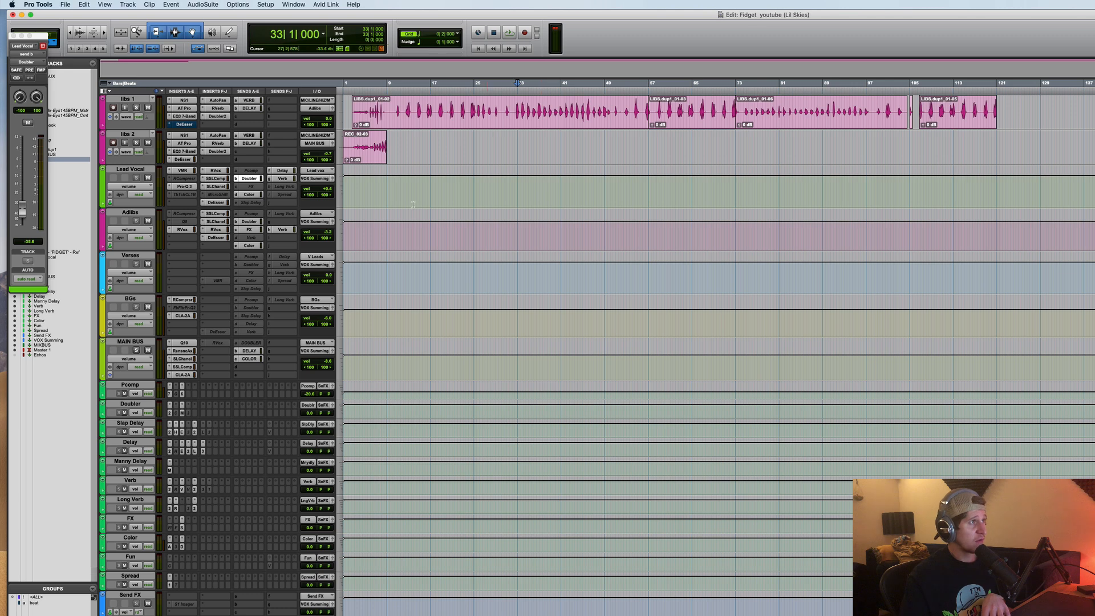
Step: Open Aphex Vintage Exciter on the Color track, set the Lead Vocal's Color send to -31.4 dB during playback, and close the plug-in
click(249, 194)
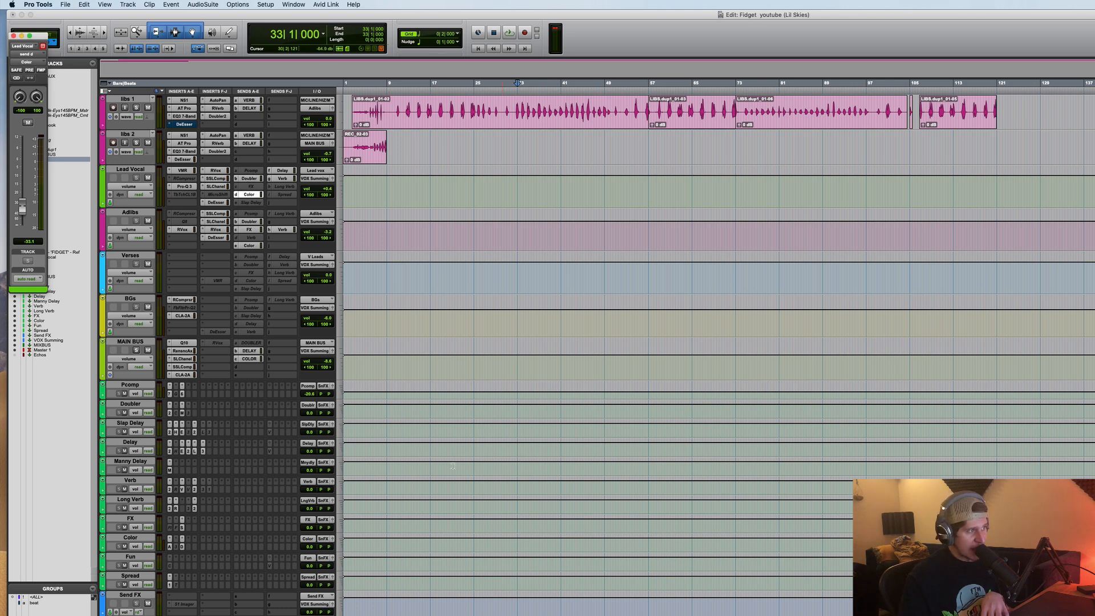
click(169, 547)
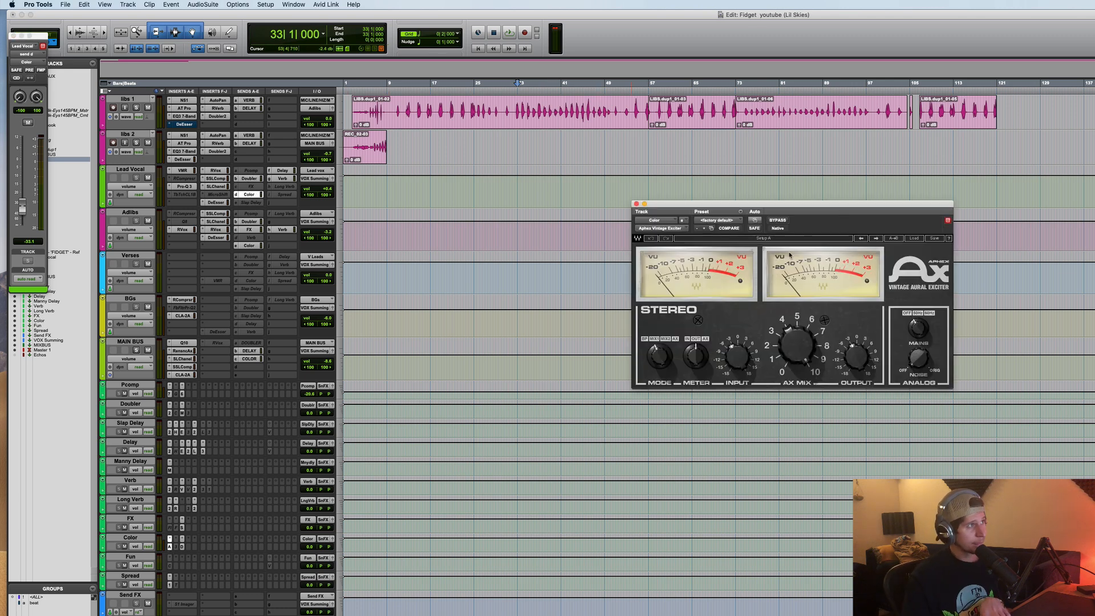
key(space)
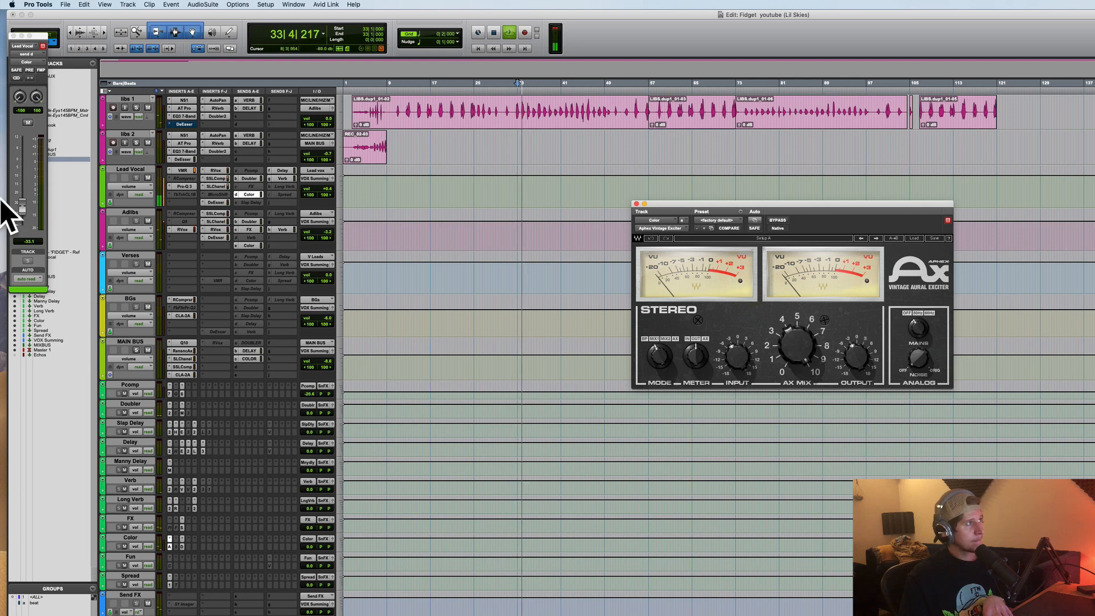
mouse_move(21, 209)
mouse_down()
mouse_move(23, 166)
mouse_move(23, 206)
mouse_up()
key(space)
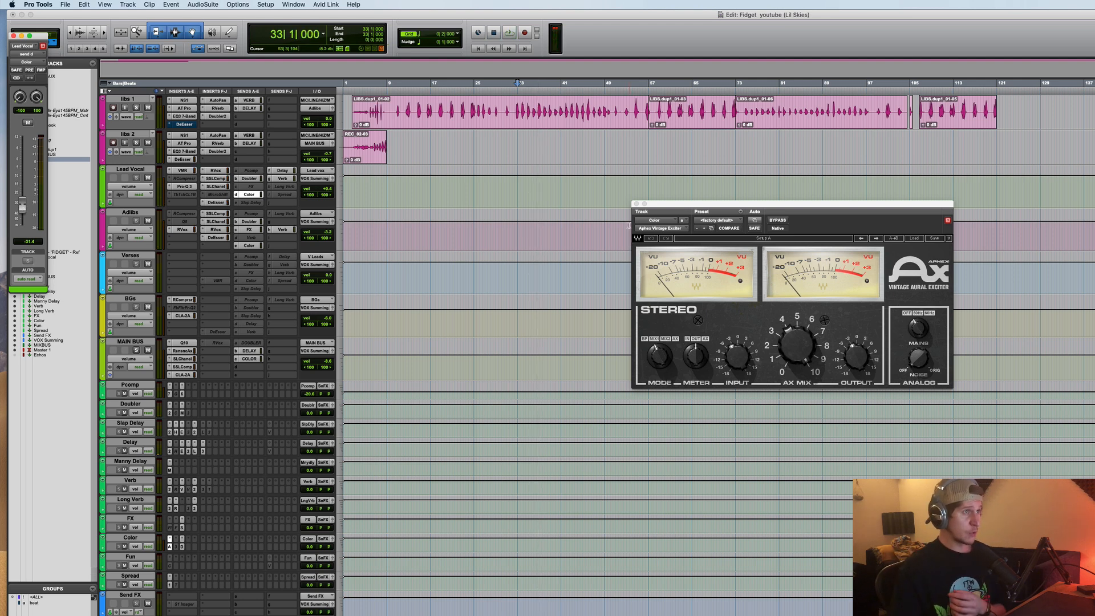
click(636, 204)
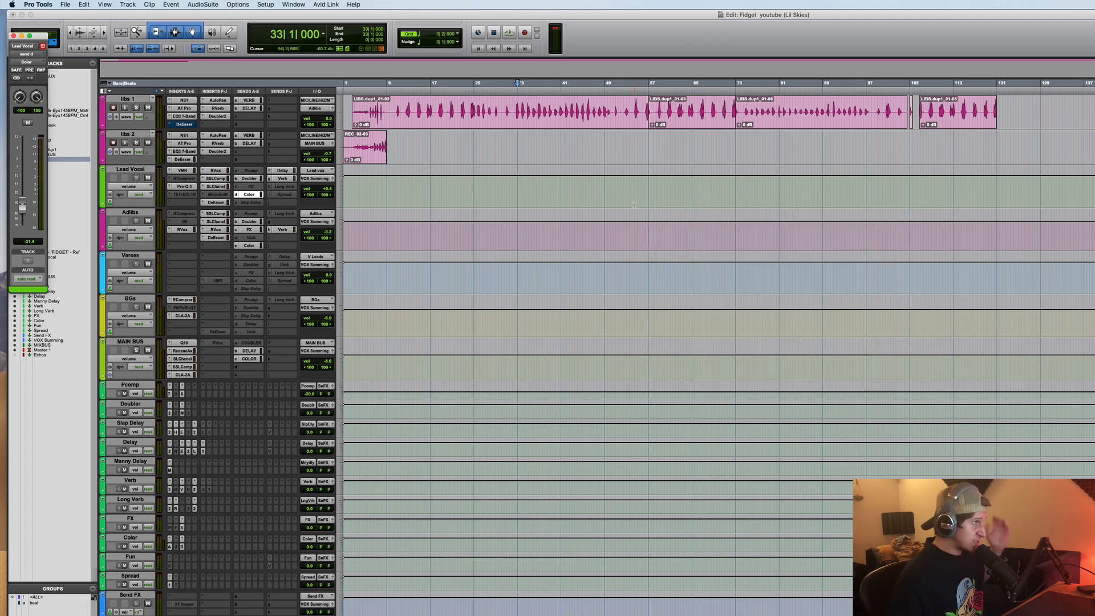
Step: Open Lo-Fi on the 808 track and compare it bypassed and active with the track soloed, playing from bar 9
scroll(633, 204, up, 15)
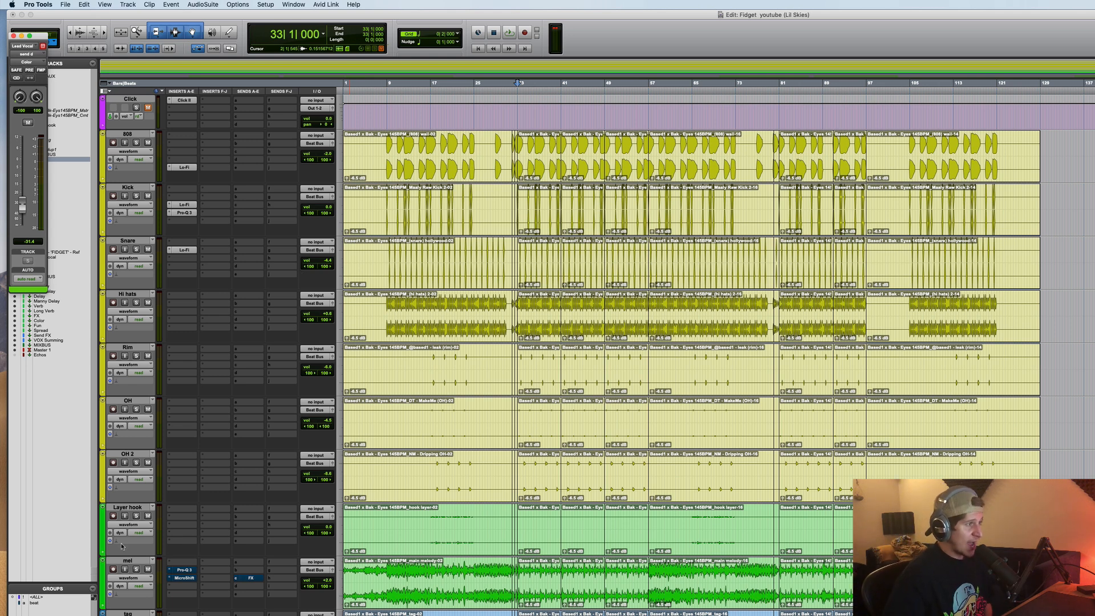
click(143, 561)
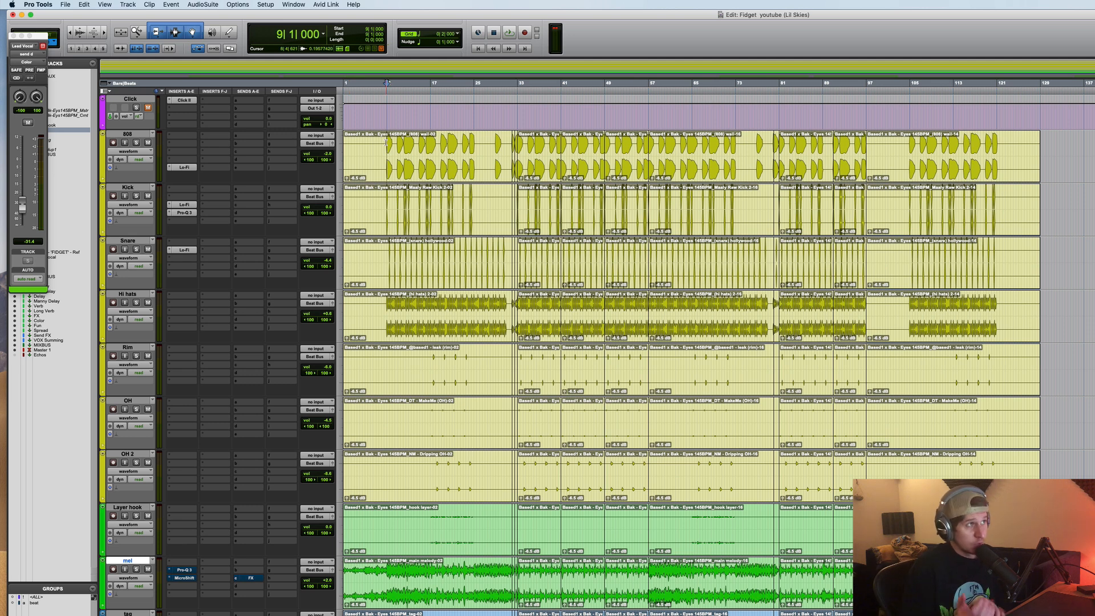
click(387, 142)
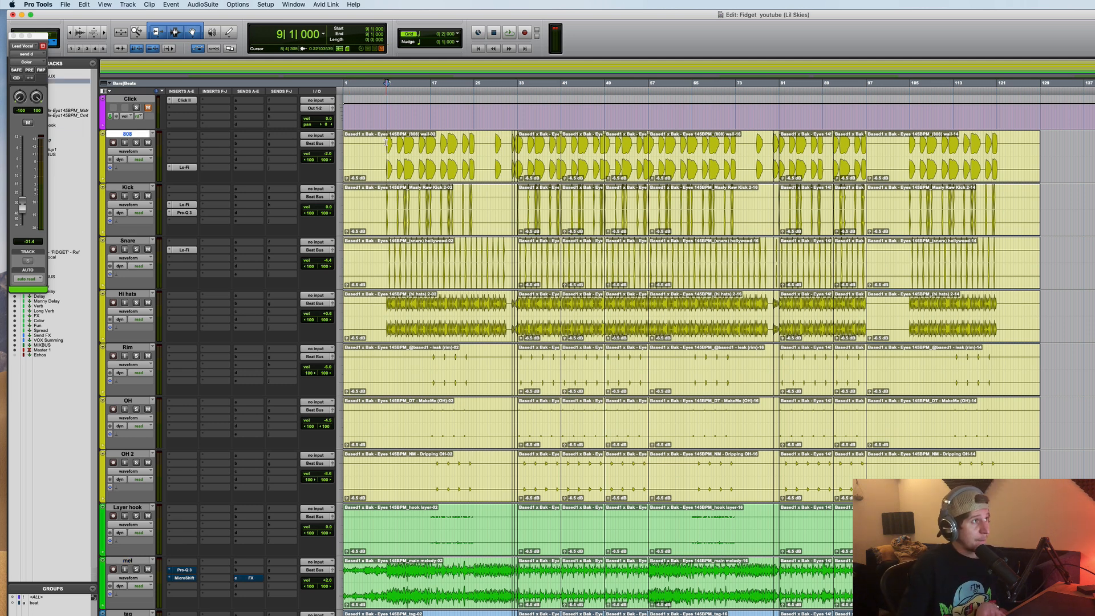
click(184, 168)
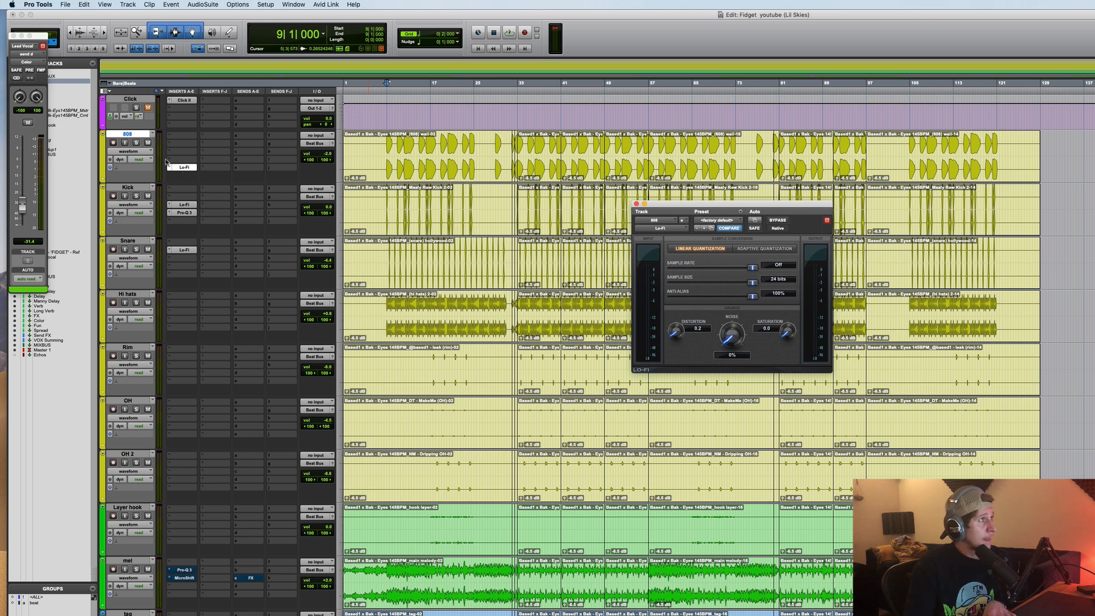
key(space)
click(136, 143)
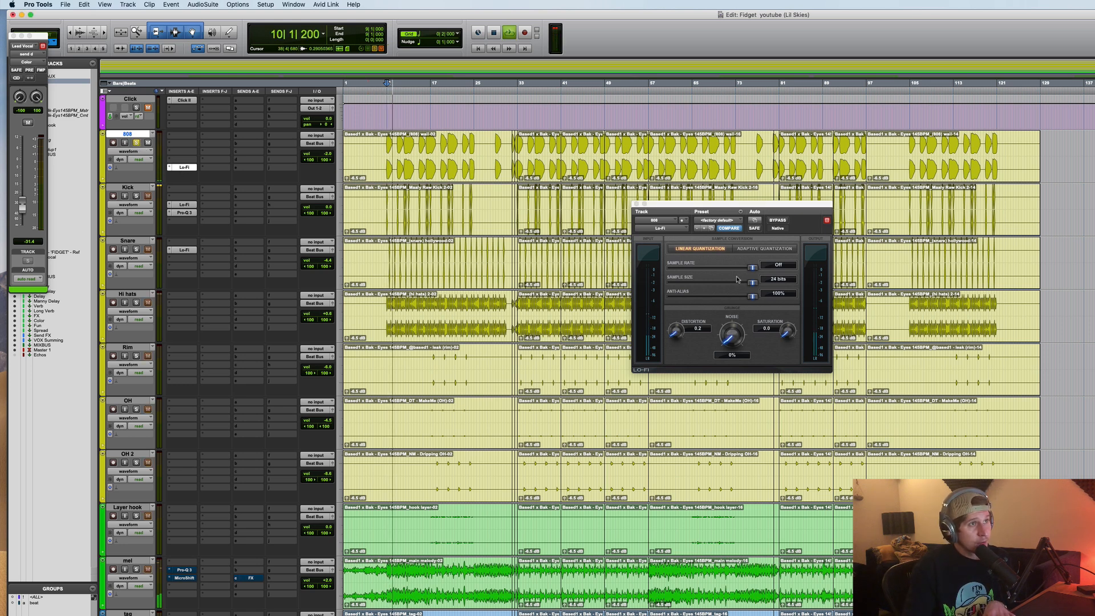
click(779, 222)
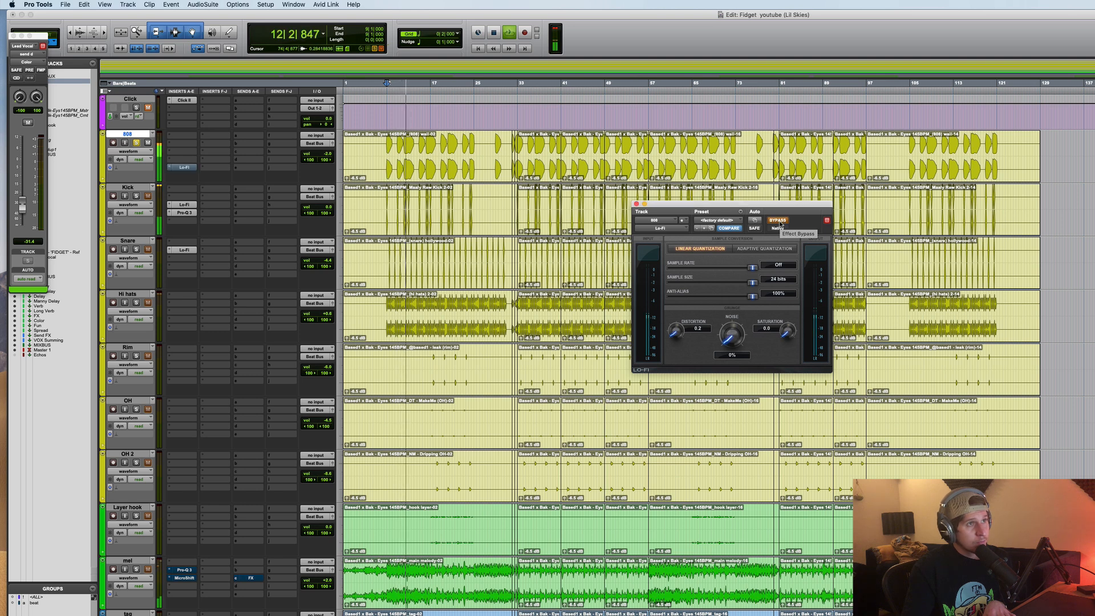
click(779, 222)
key(space)
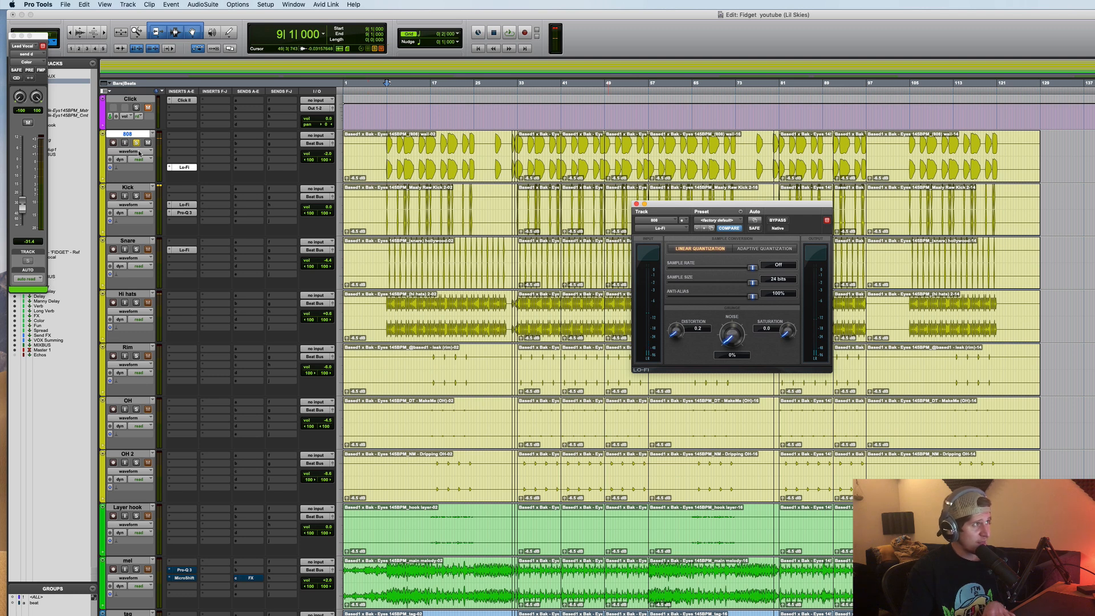
click(138, 145)
Step: Inspect the Lo-Fi and Pro-Q 3 plug-ins on the Kick track, playing the beat from bar 9
click(188, 206)
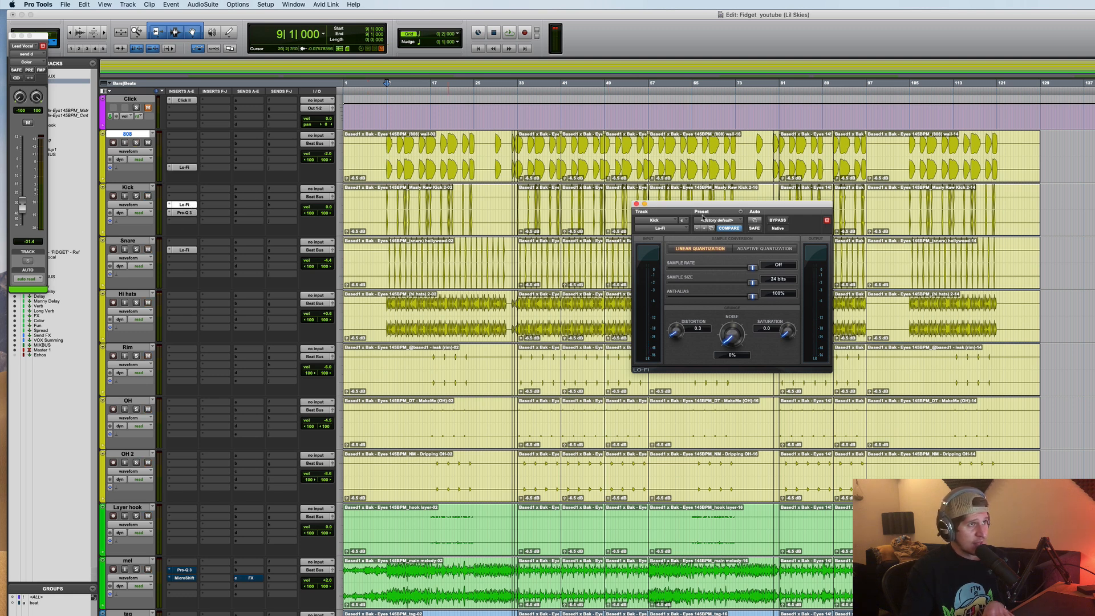
click(636, 204)
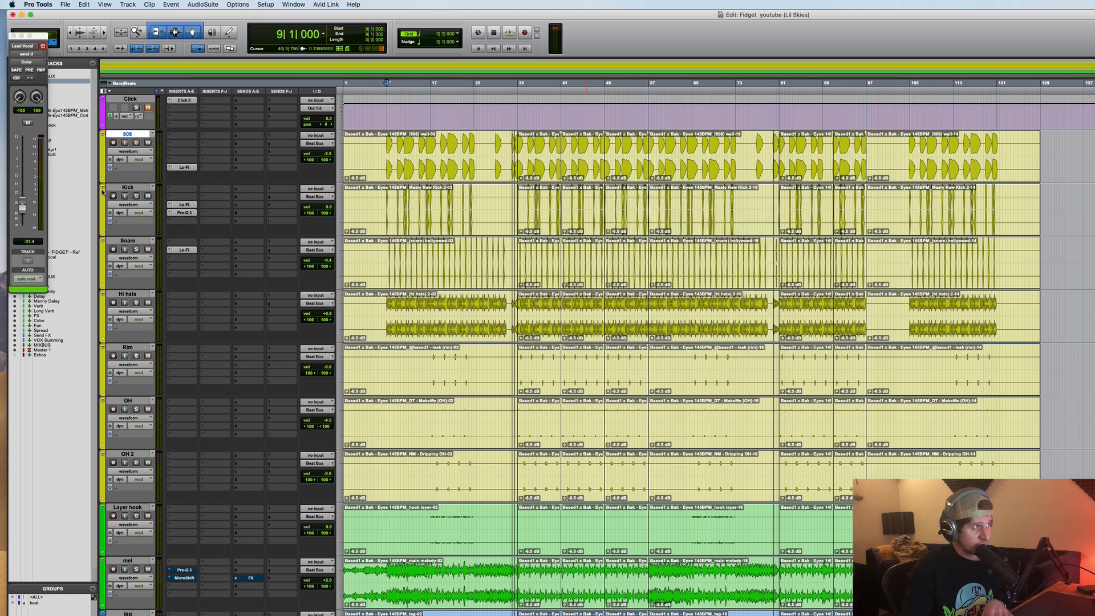
click(191, 215)
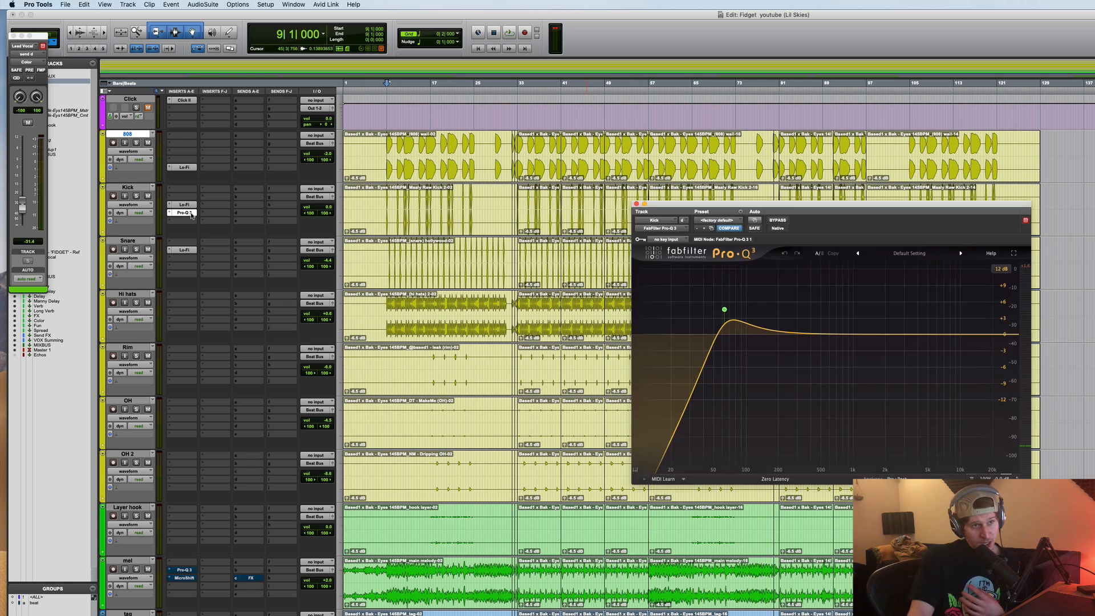
mouse_move(722, 308)
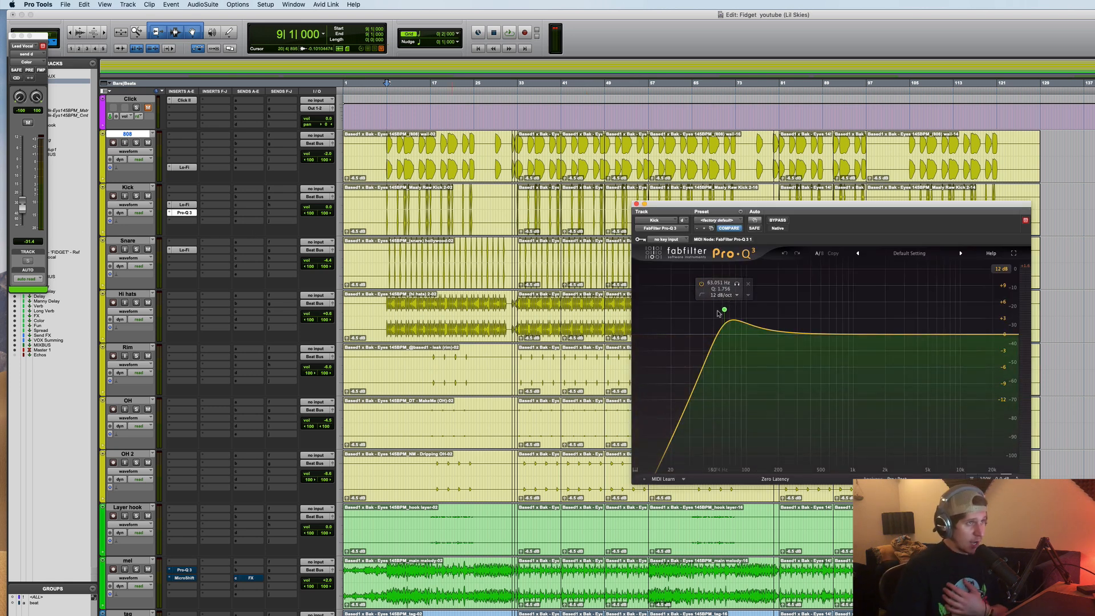
key(space)
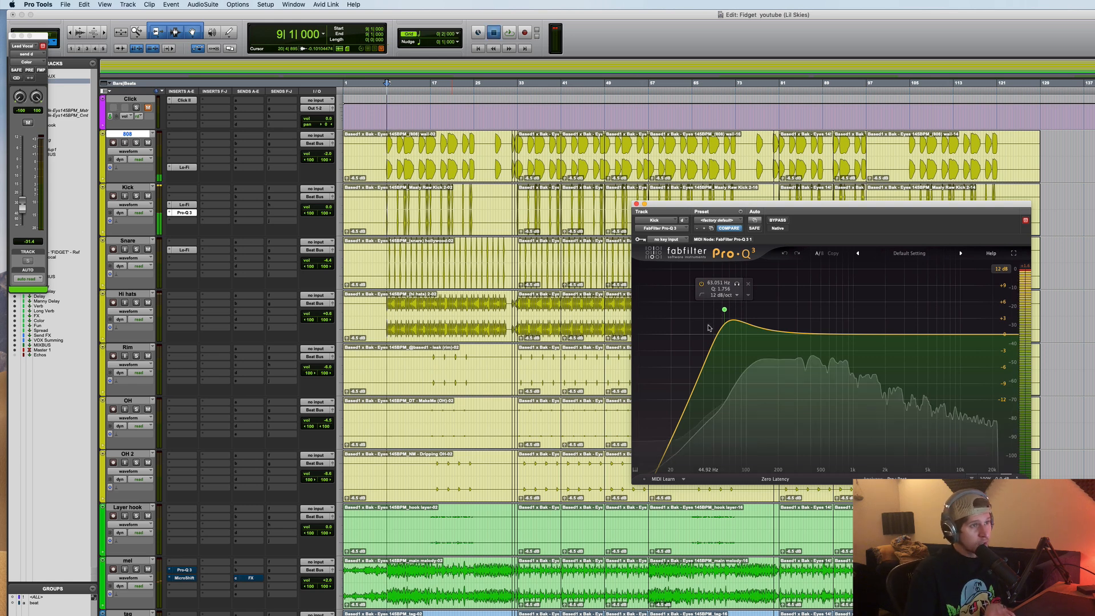
click(186, 205)
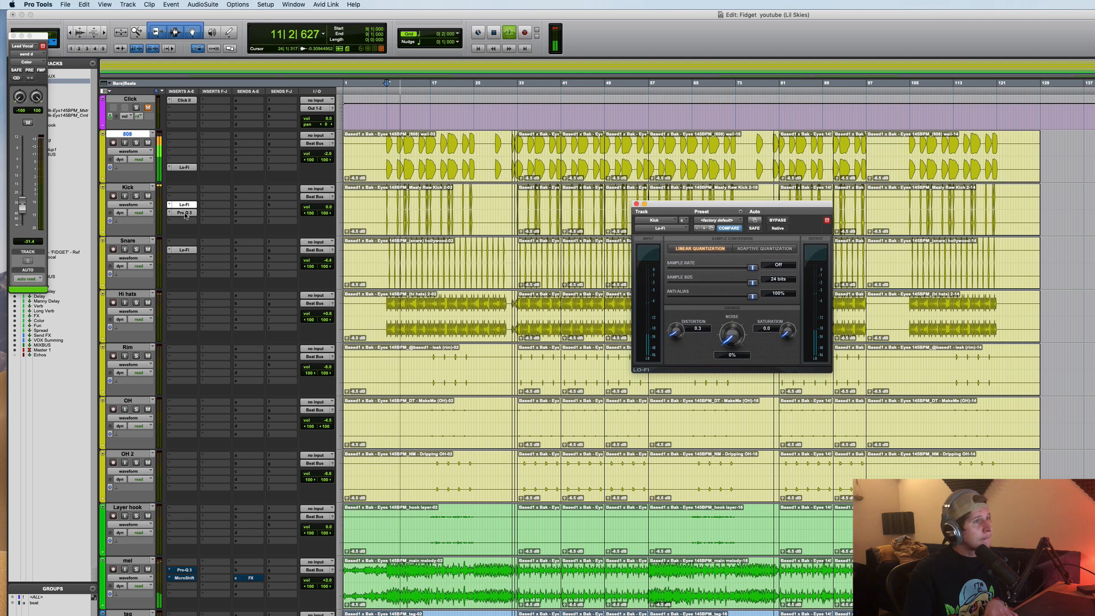
click(184, 212)
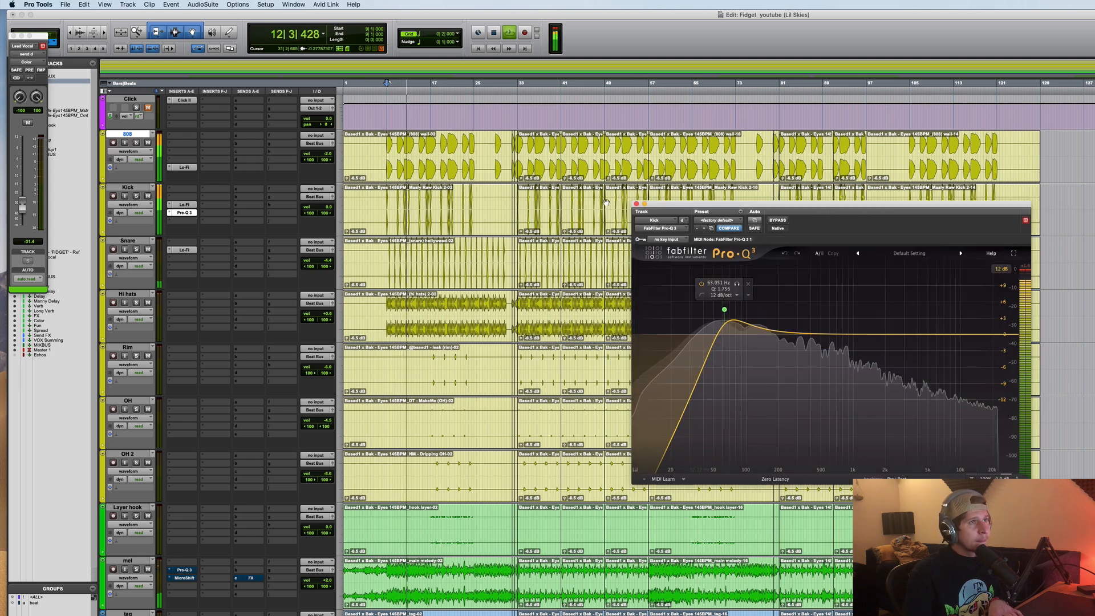
Step: Compare the Kick's Pro-Q 3 bypassed and active, restarting playback from bar 9
click(778, 220)
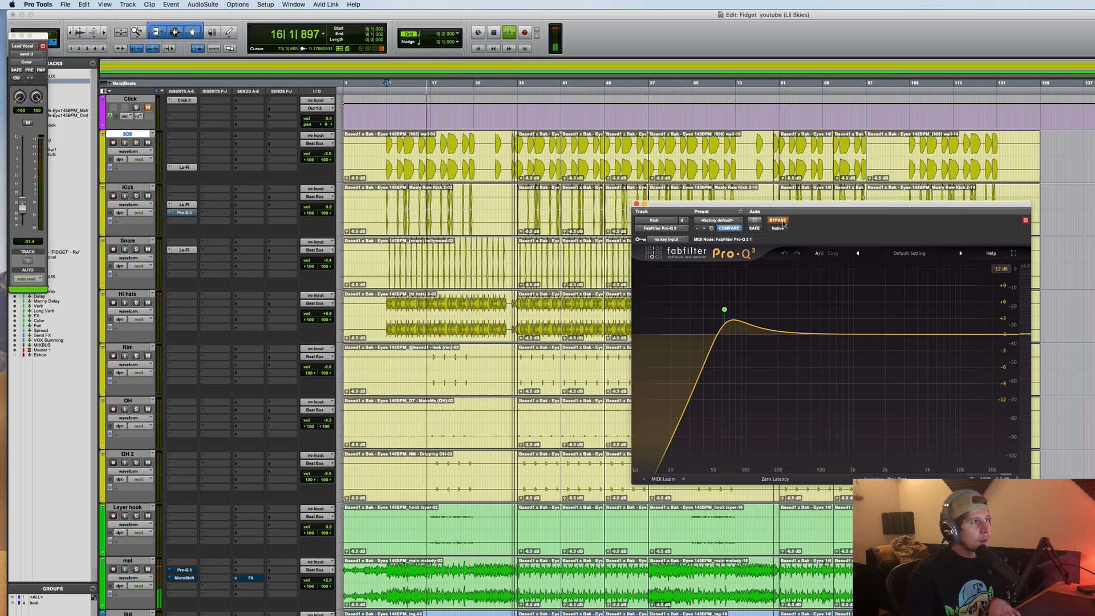
key(space)
click(777, 221)
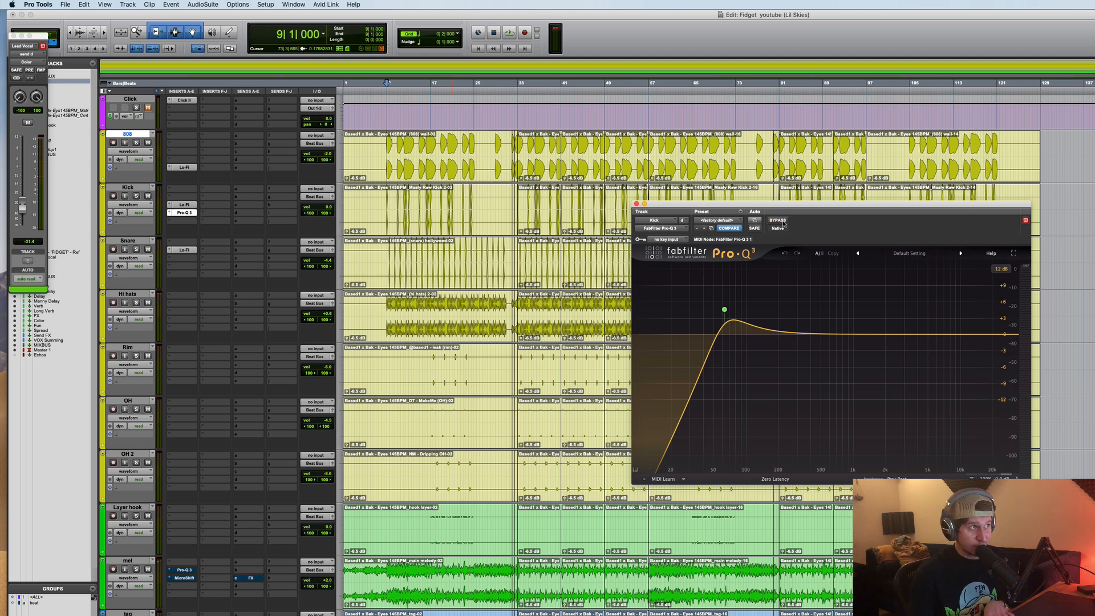
key(space)
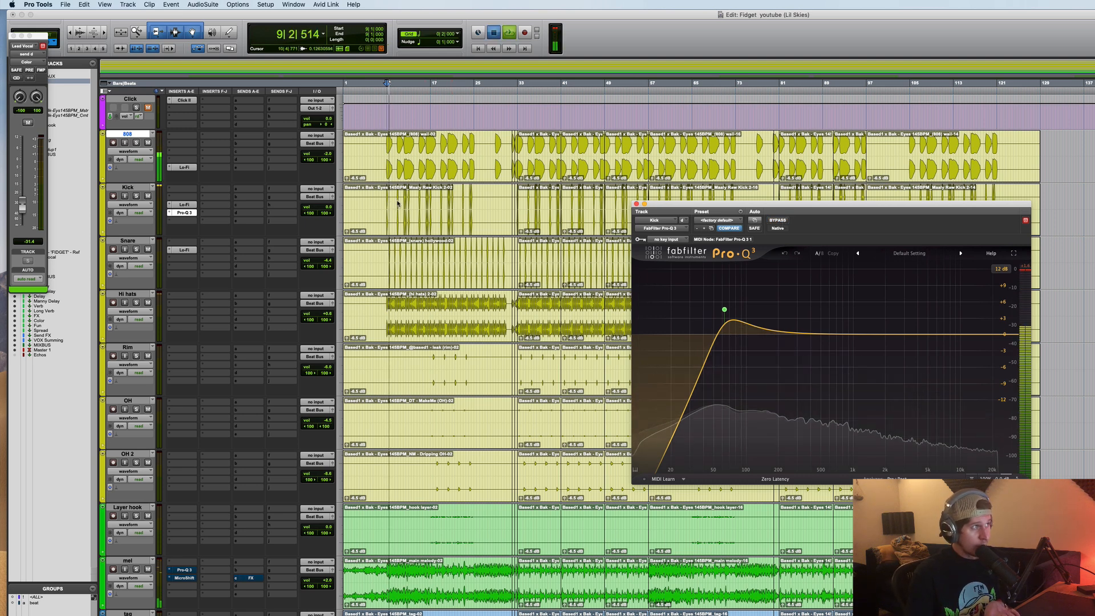
Step: Compare the Kick's Pro-Q 3 active and bypassed from bar 11, leave it active, and close the plug-in
click(398, 197)
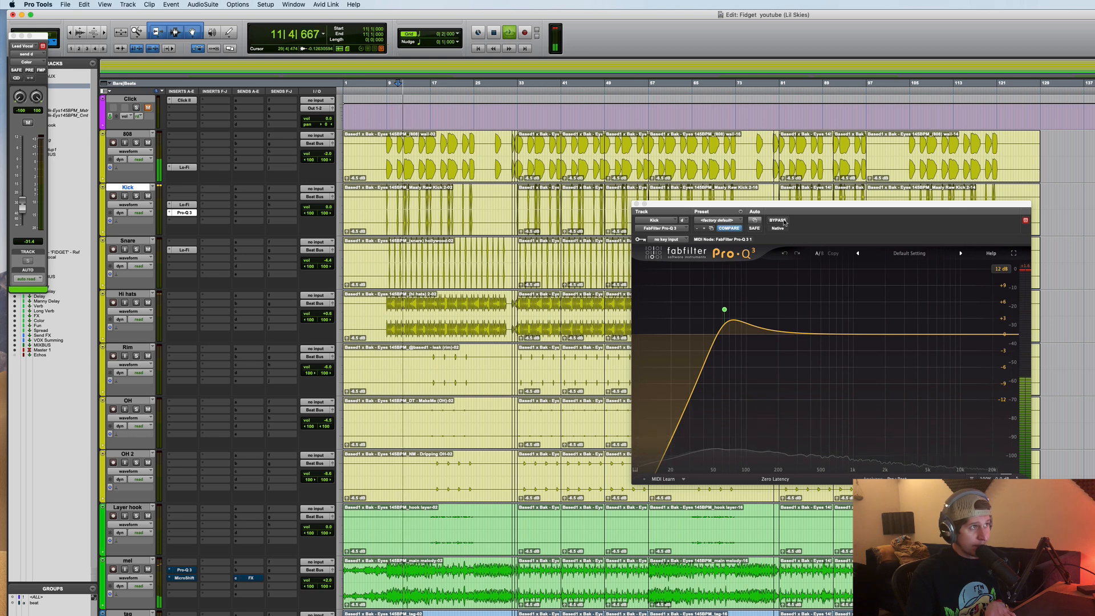
key(space)
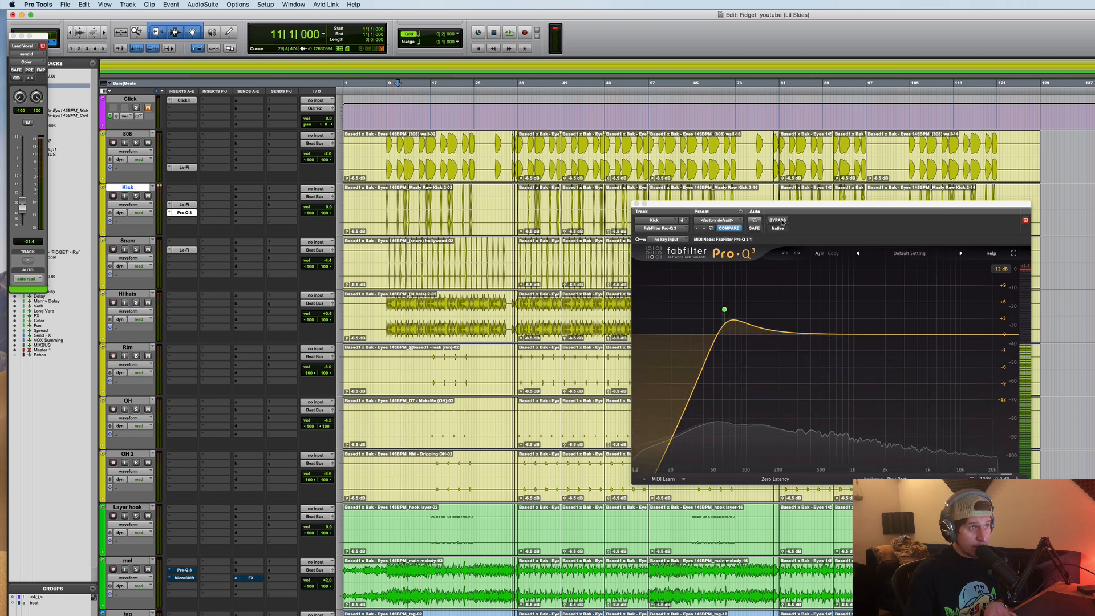
click(782, 221)
key(space)
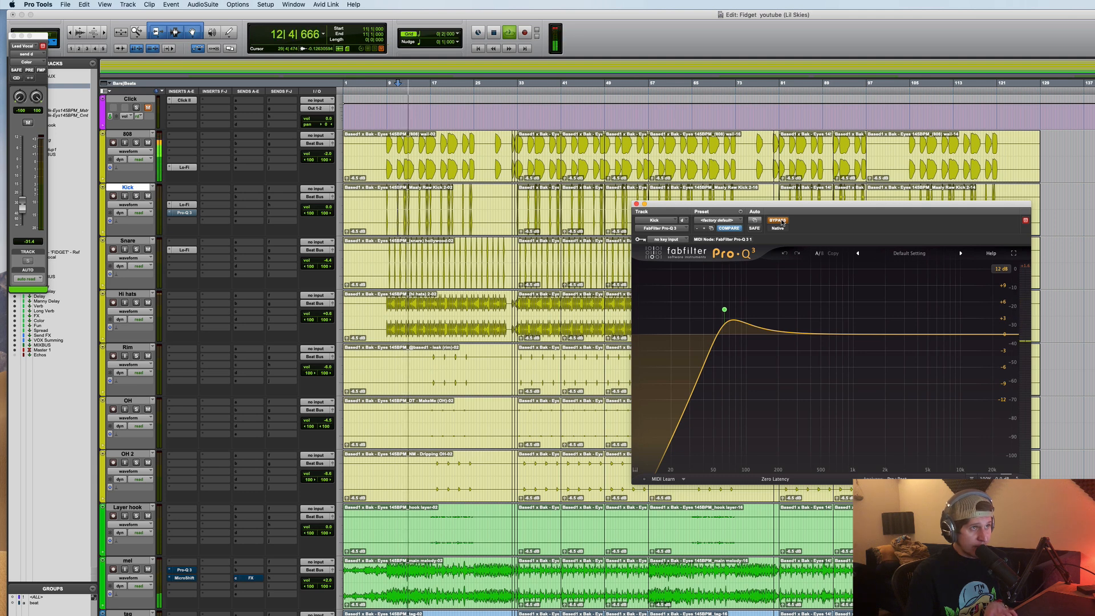
key(space)
click(782, 222)
key(space)
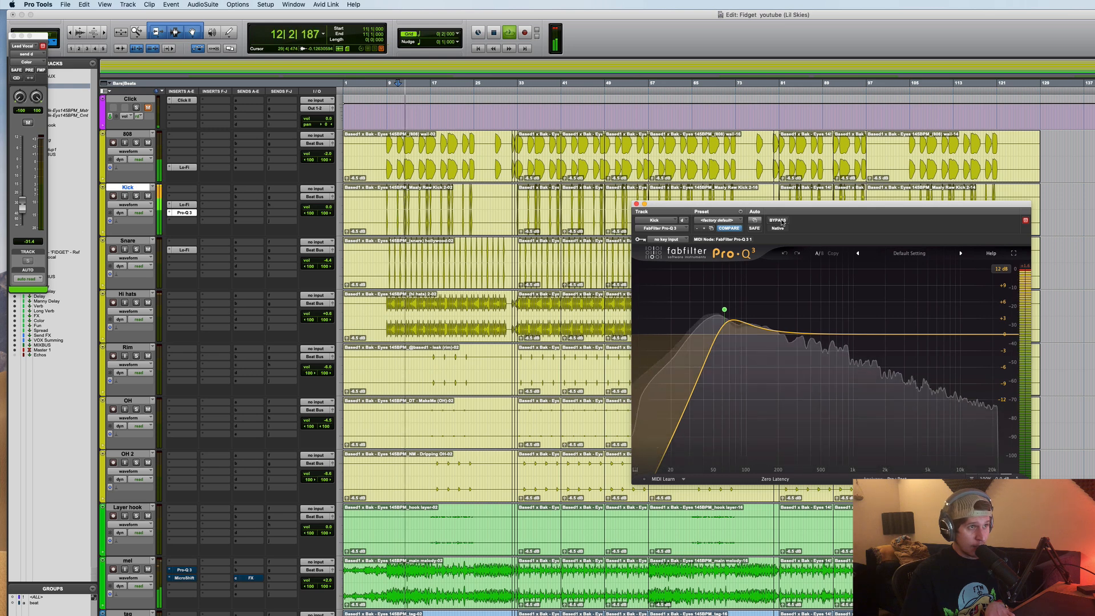
key(space)
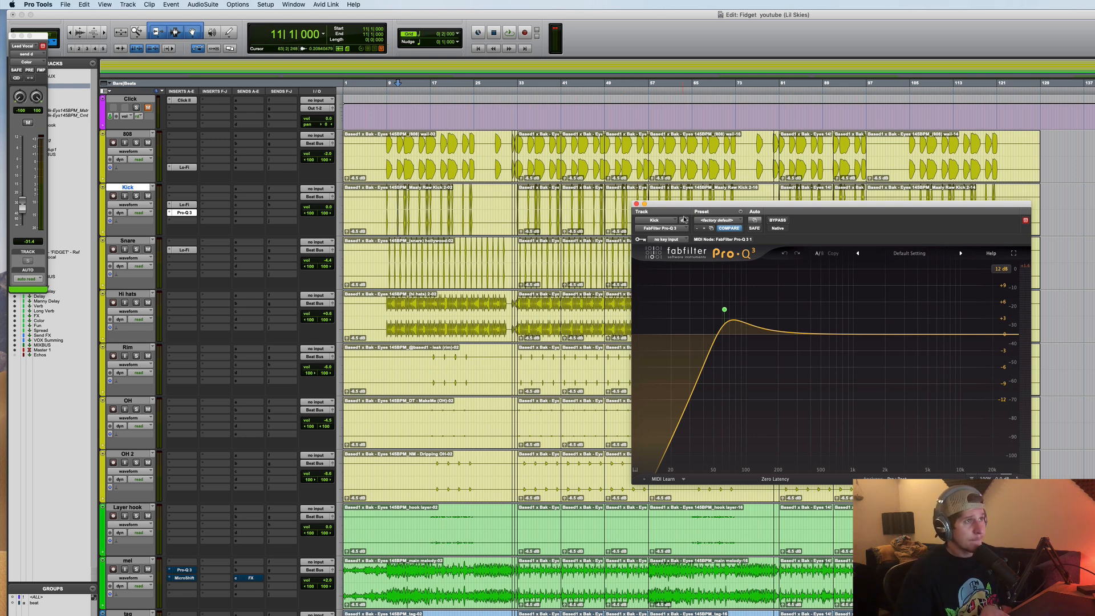
click(636, 203)
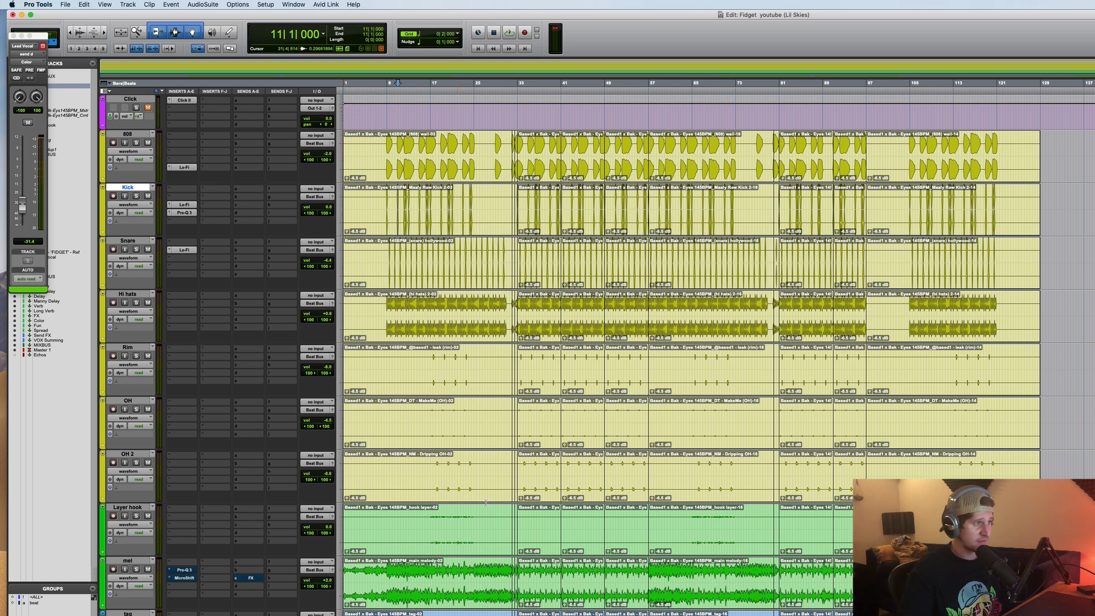
Step: Play the beat from bar 18, audition the OH and OH 2 tracks soloed, and clear their solos
click(435, 463)
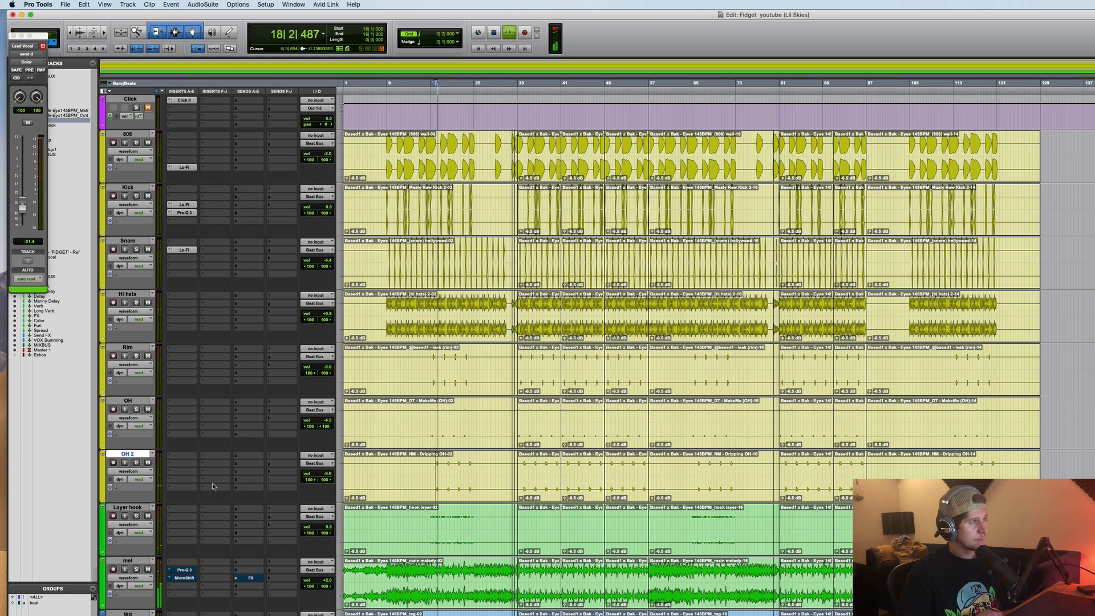
click(137, 409)
click(136, 356)
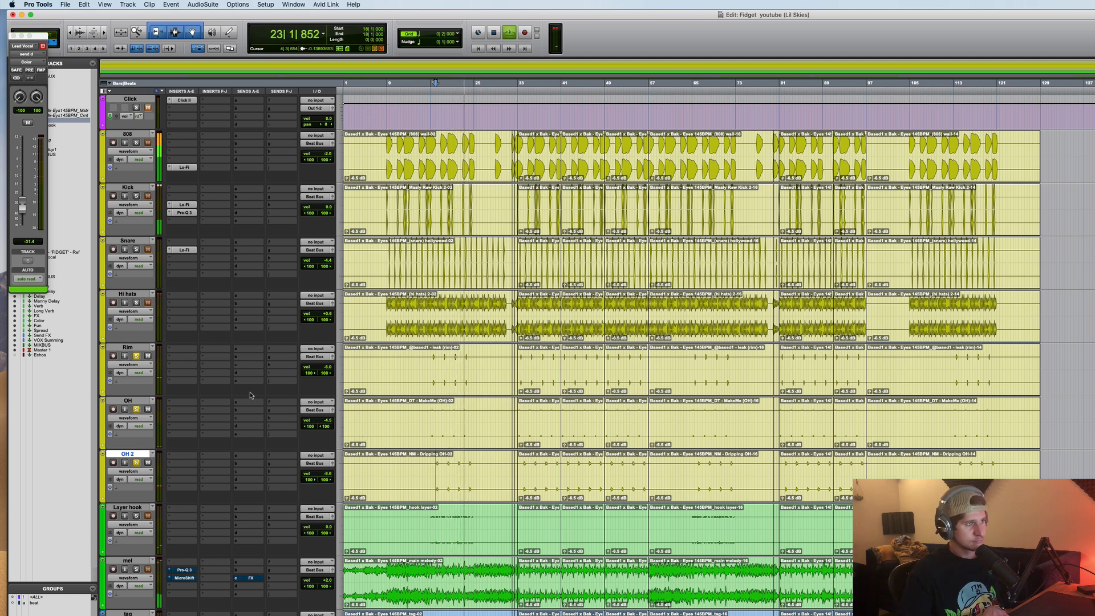
key(space)
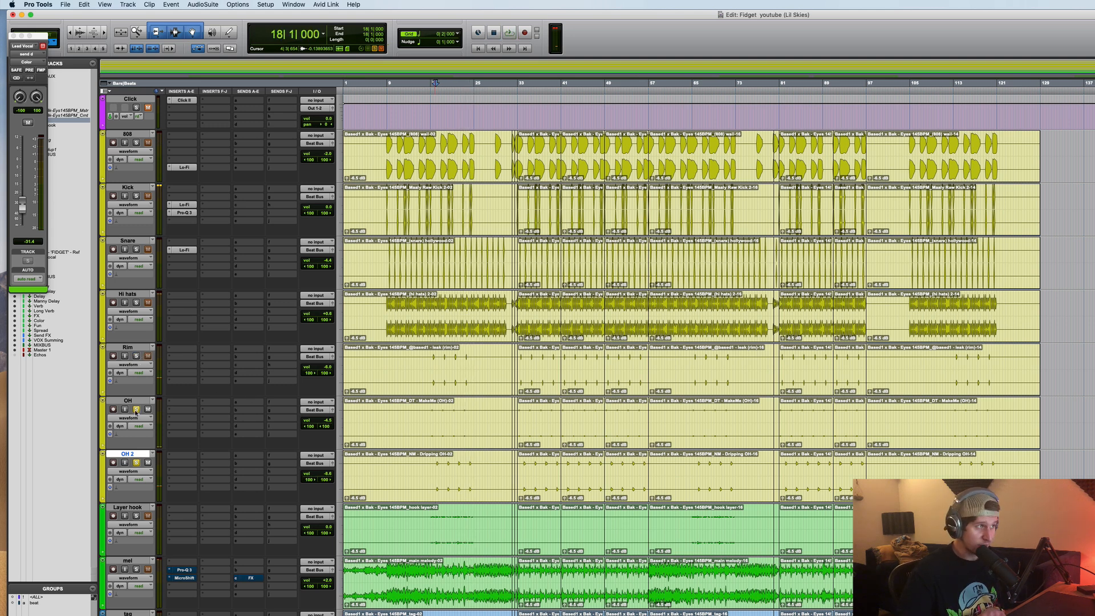
click(136, 409)
click(136, 463)
Step: Play the beat from bar 10, beat 3 on the mel track and stop playback
scroll(420, 397, down, 5)
click(395, 378)
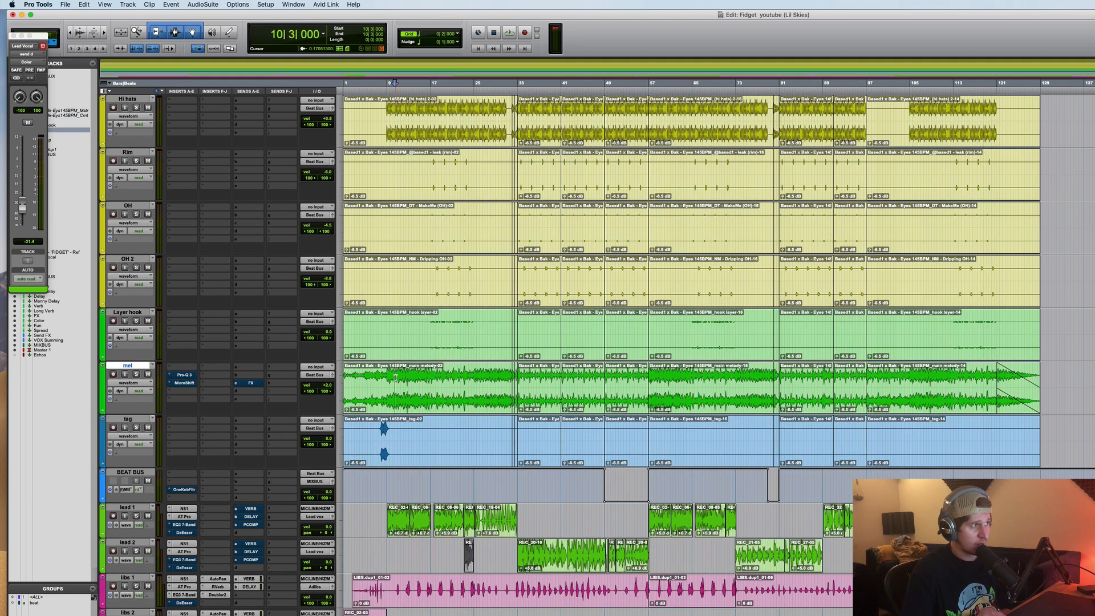
key(space)
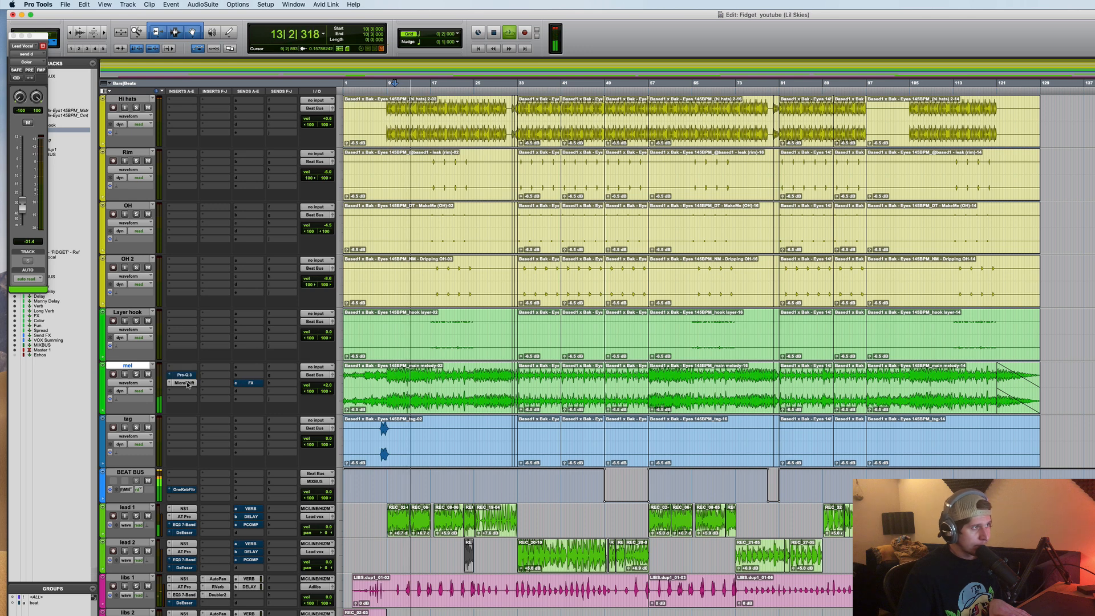
key(space)
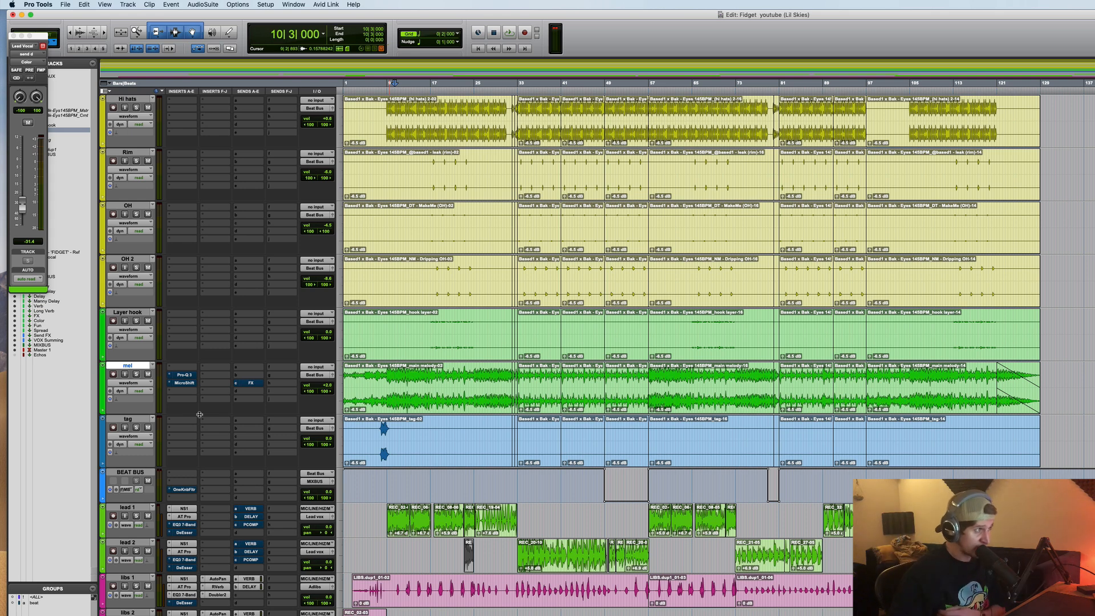
Step: Open OneKnob Filter on the BEAT BUS, play from bar 48, and display the plug-in's Filter automation on the track
click(140, 472)
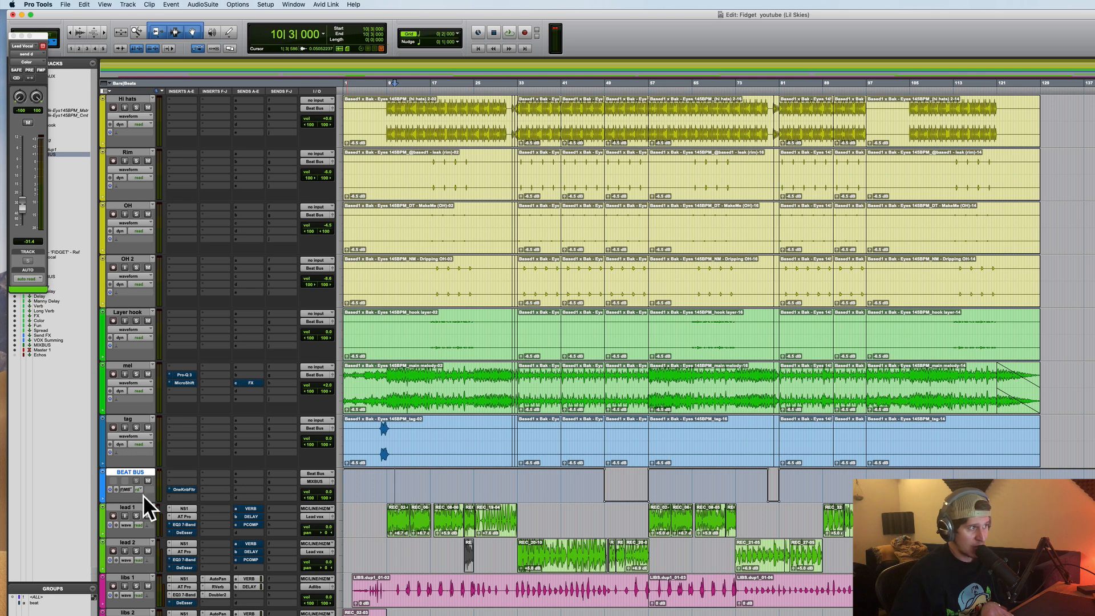
click(185, 489)
click(598, 484)
key(space)
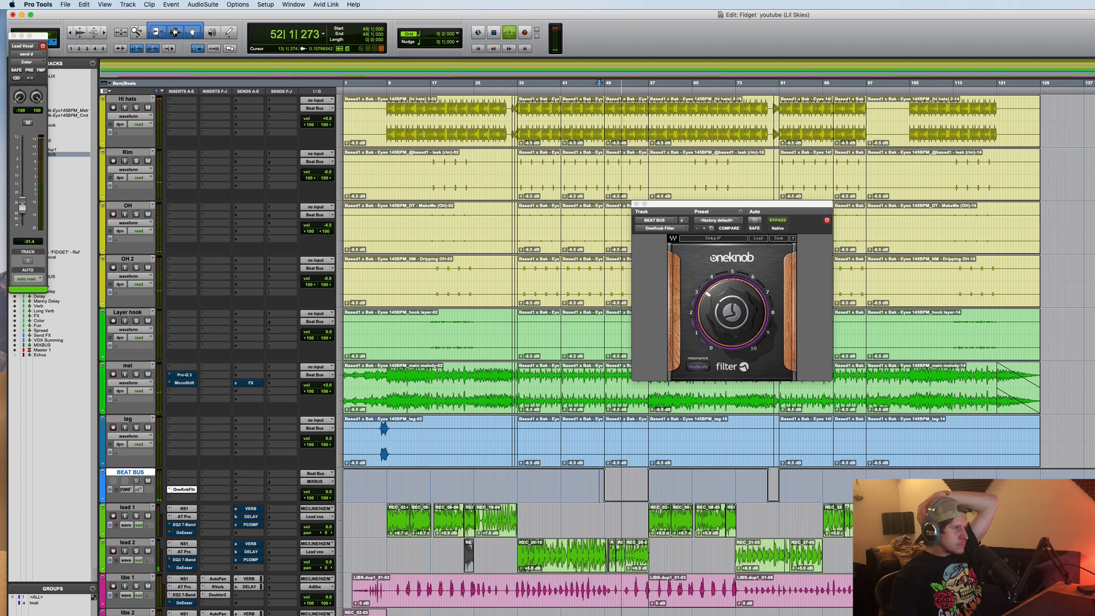
click(125, 489)
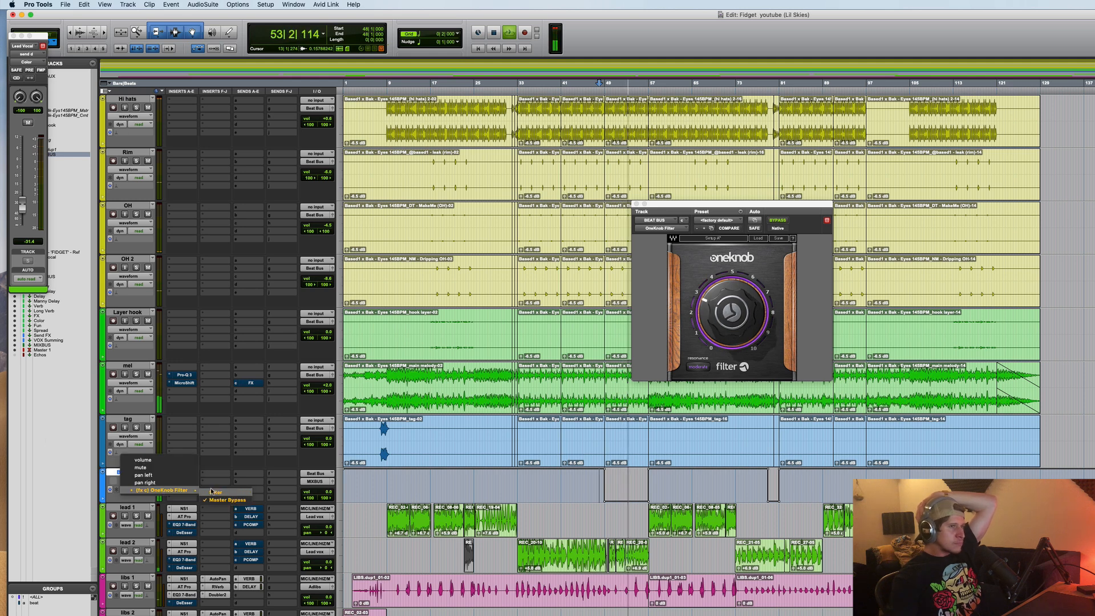
click(217, 492)
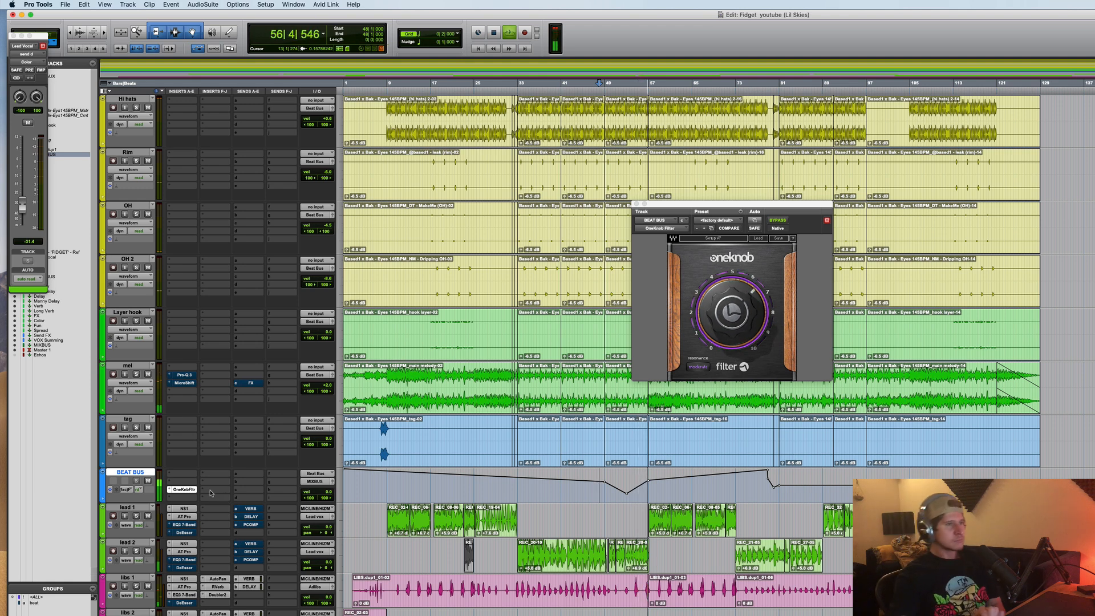
Step: Stop playback and switch the BEAT BUS lane to OneKnob Filter's Master Bypass automation
key(space)
click(149, 482)
click(124, 489)
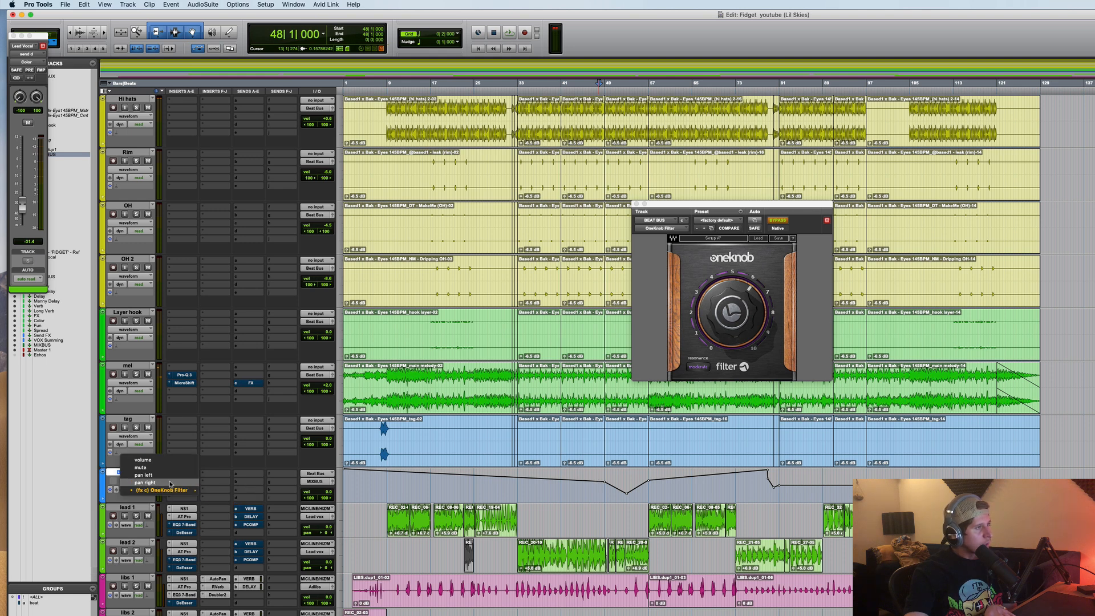
mouse_move(165, 489)
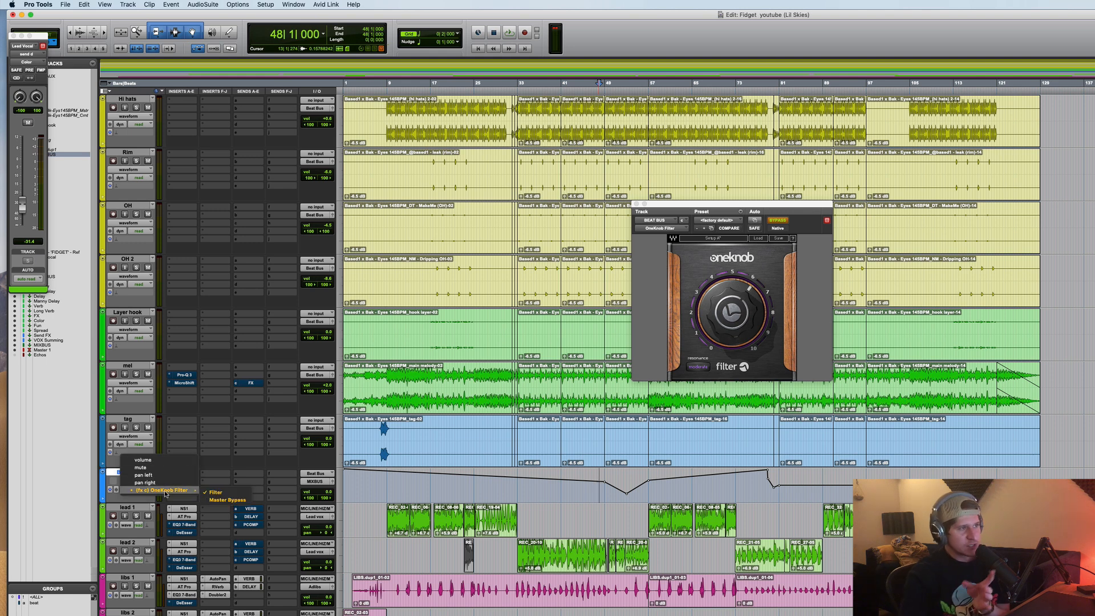
click(229, 501)
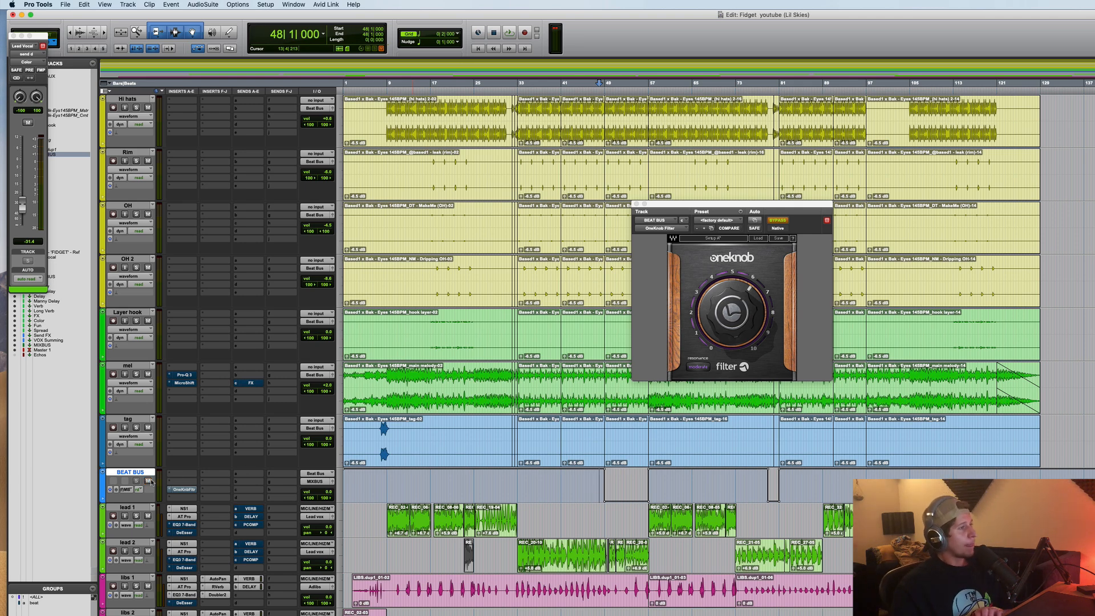
Step: Inspect the Q10 Paragraphic Equalizer on the MIXBUS track and close it
scroll(204, 509, down, 10)
scroll(204, 509, down, 4)
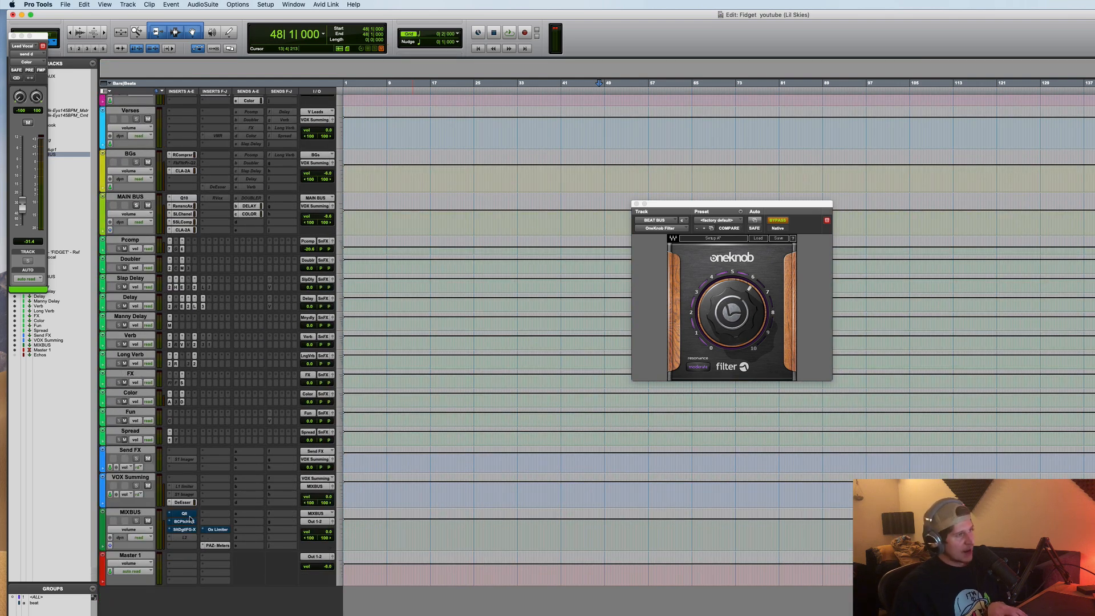
click(184, 513)
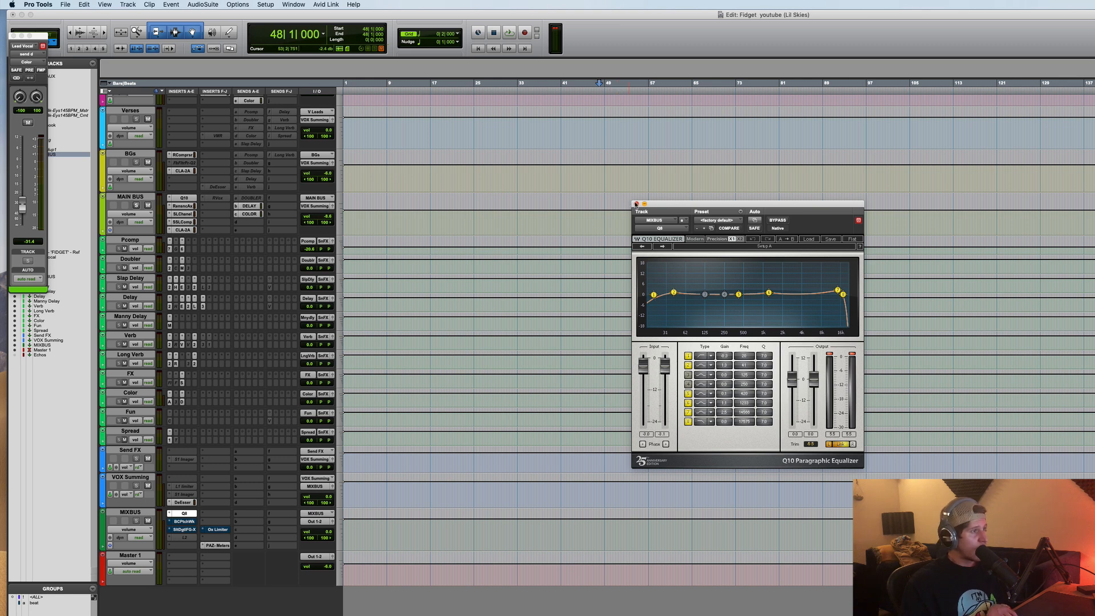
click(636, 203)
Step: Open Blue Cat's PatchWork on the MIXBUS, inspect the hosted iZotope Ozone 4 editor, and close both plug-in windows
click(188, 522)
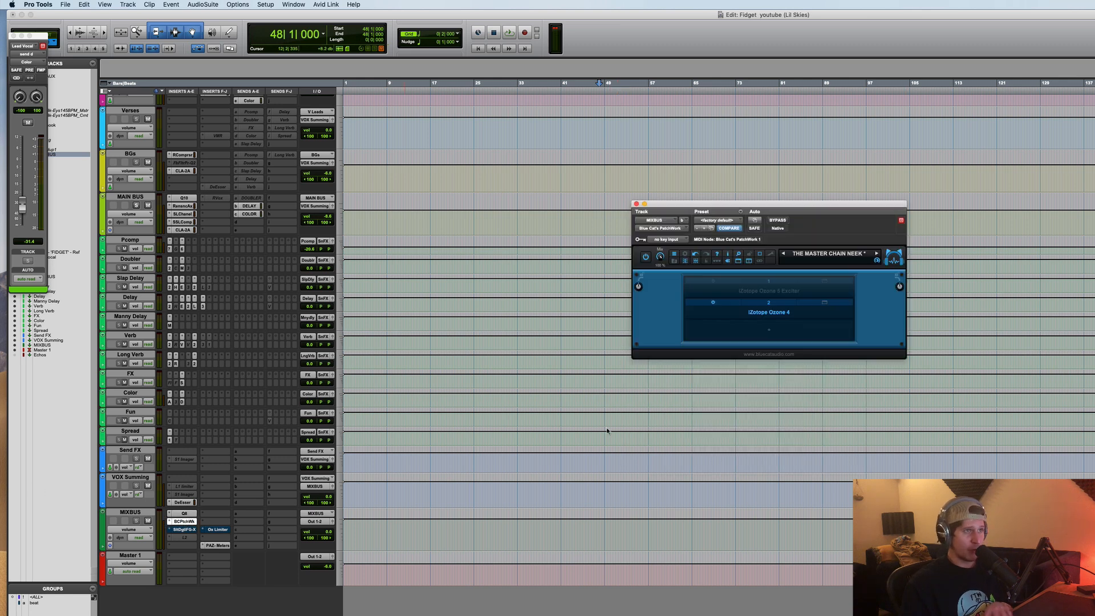
right_click(773, 304)
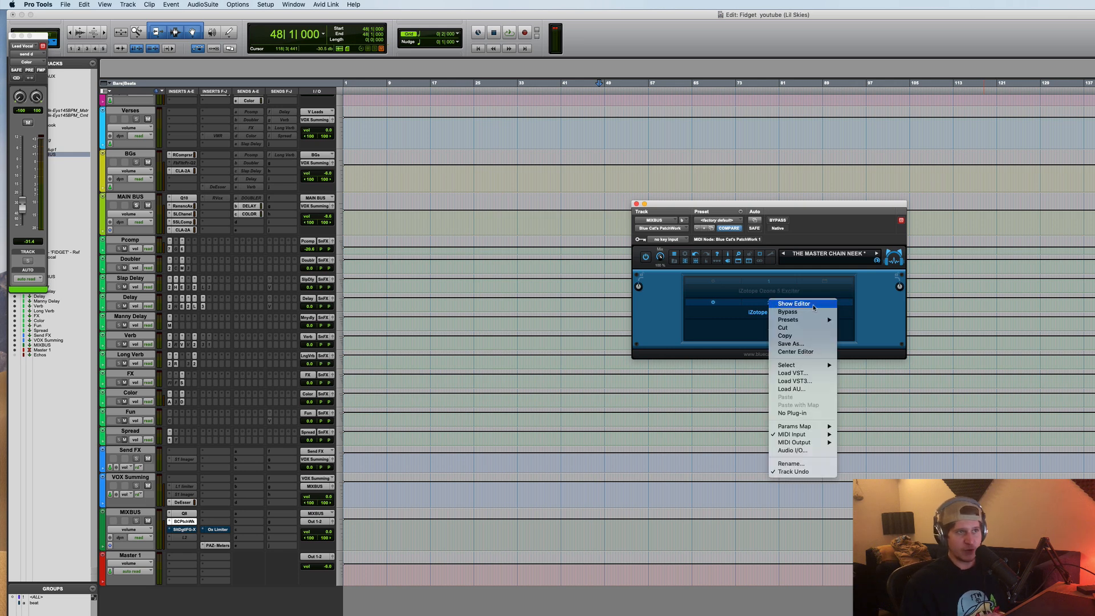
click(814, 307)
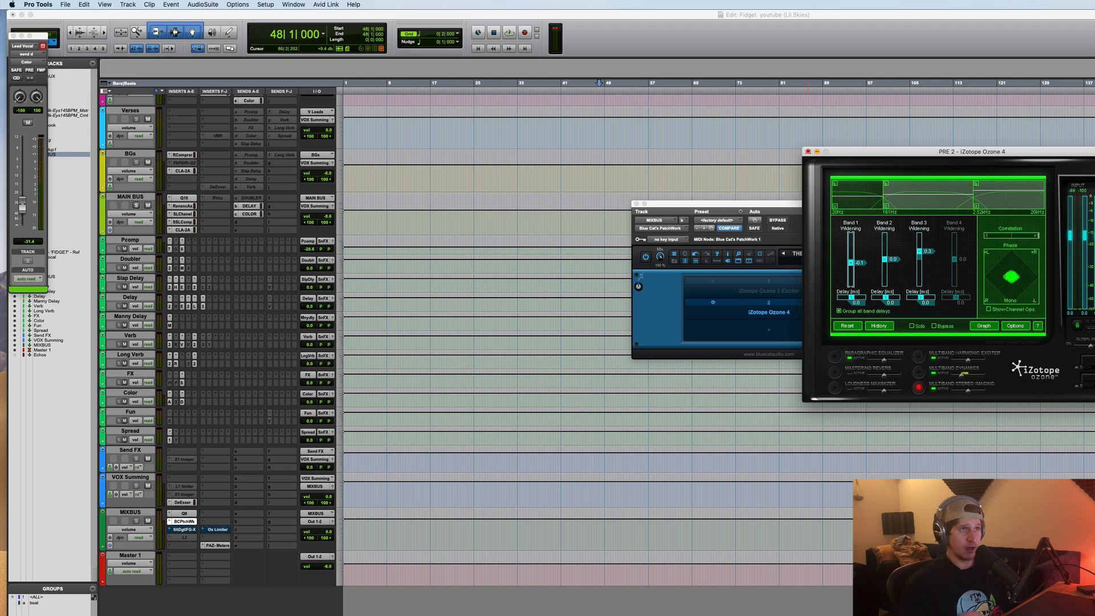
click(807, 151)
click(637, 203)
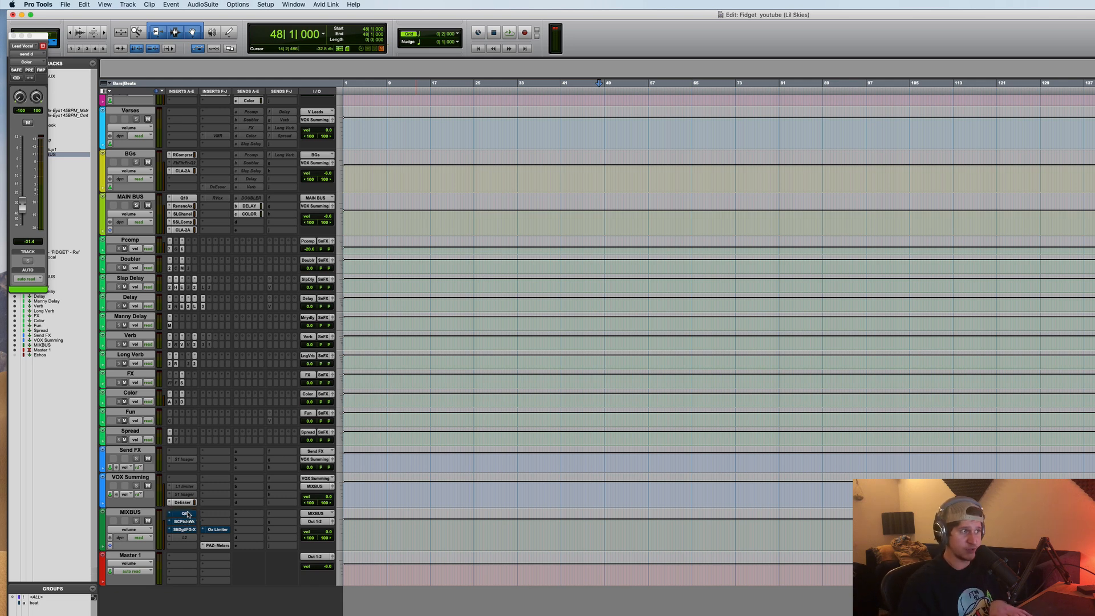
Step: Play the mix from bar 48 and again from bar 39, bypass the MIXBUS equalizer, PatchWork, FG-X and Oxford Limiter for comparison, and stop playback
key(space)
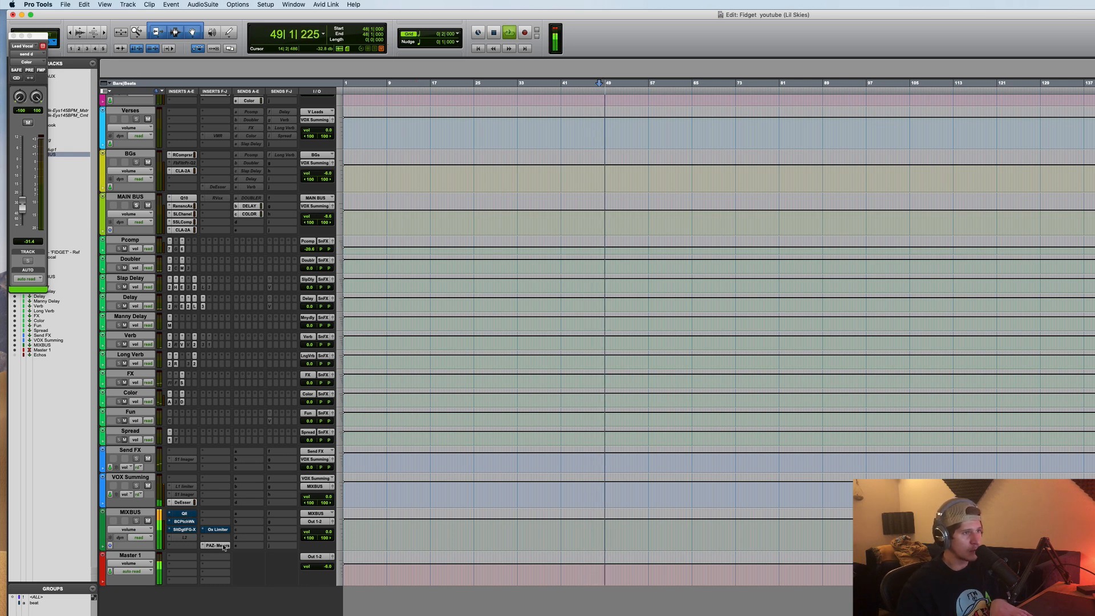
click(549, 529)
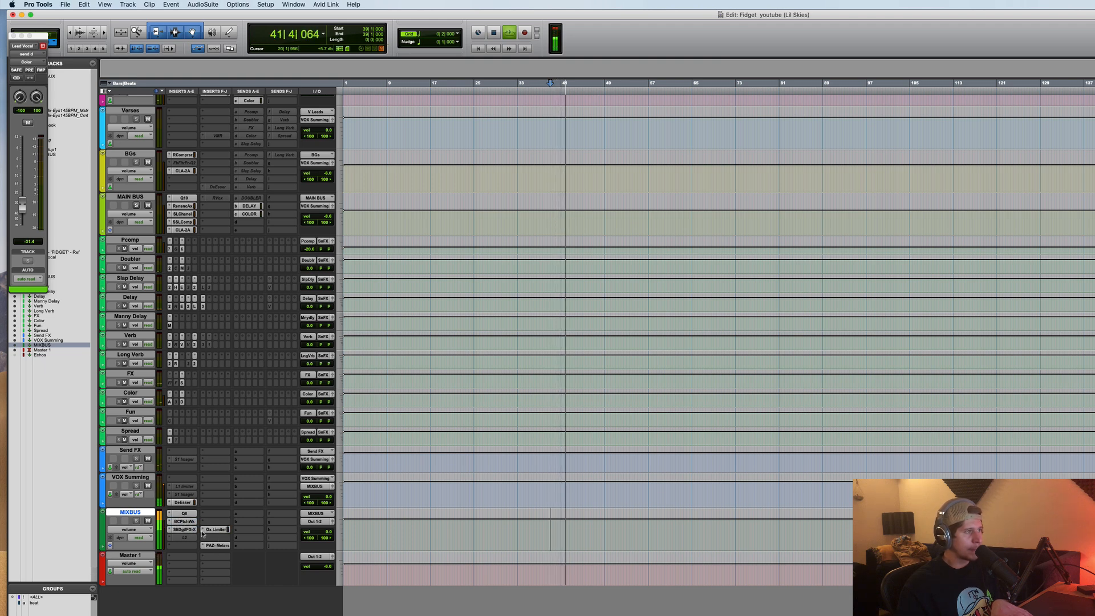
super+click(216, 529)
super+click(184, 530)
super+click(183, 522)
super+click(190, 515)
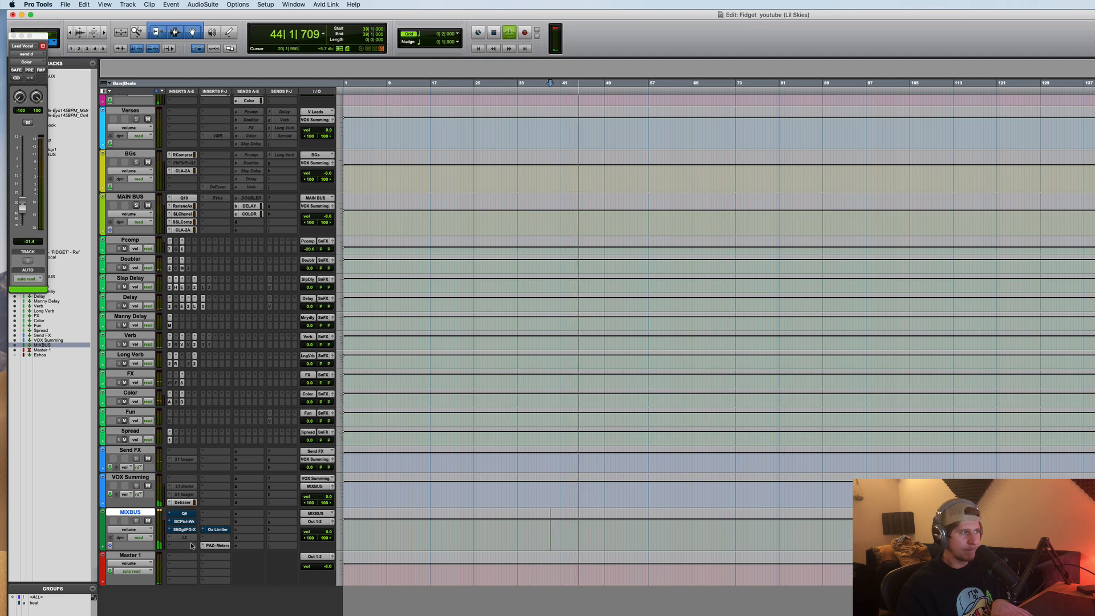
key(space)
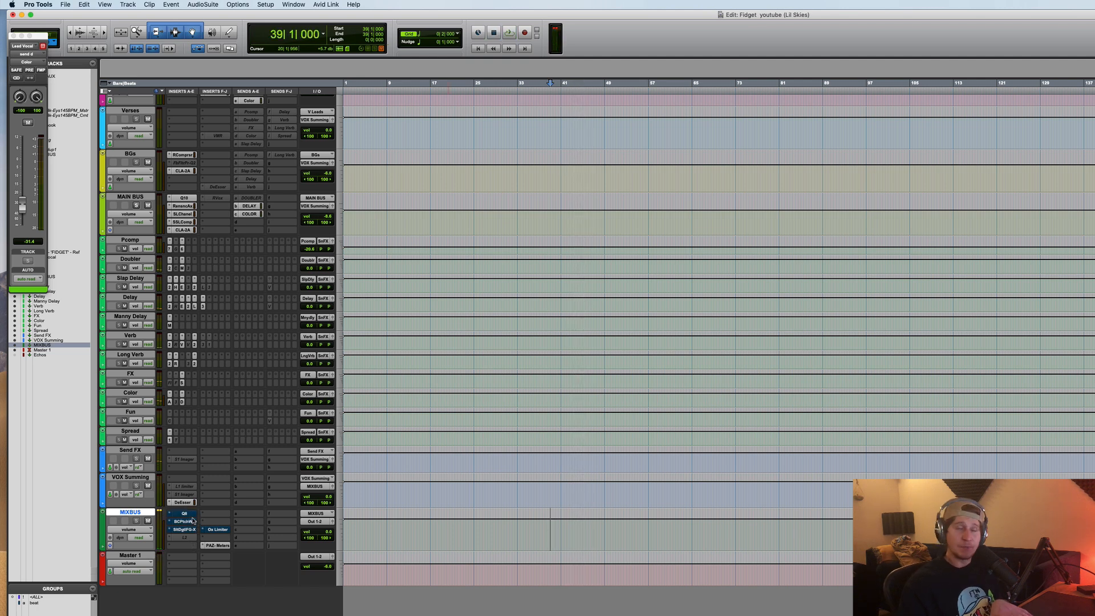
Step: Re-enable the bypassed equalizer, PatchWork, FG-X and Oxford Limiter inserts on the MIXBUS track
super+click(186, 514)
super+click(185, 521)
super+click(184, 529)
super+click(220, 530)
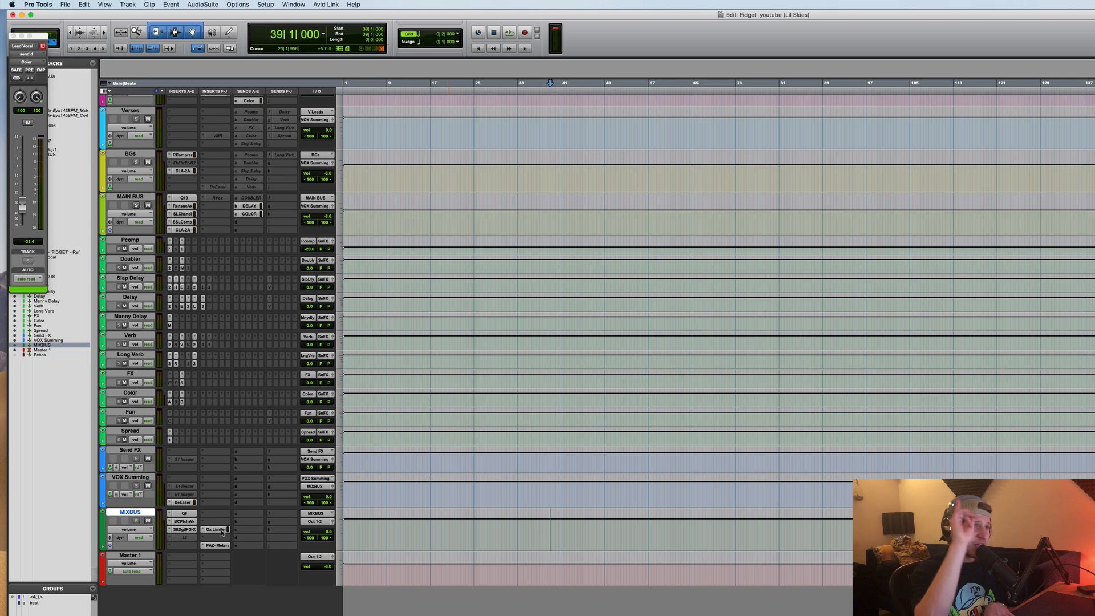
Step: Open the Sonnox Oxford Limiter on the MIXBUS, play from bar 39 to watch its meters, and stop playback
click(220, 530)
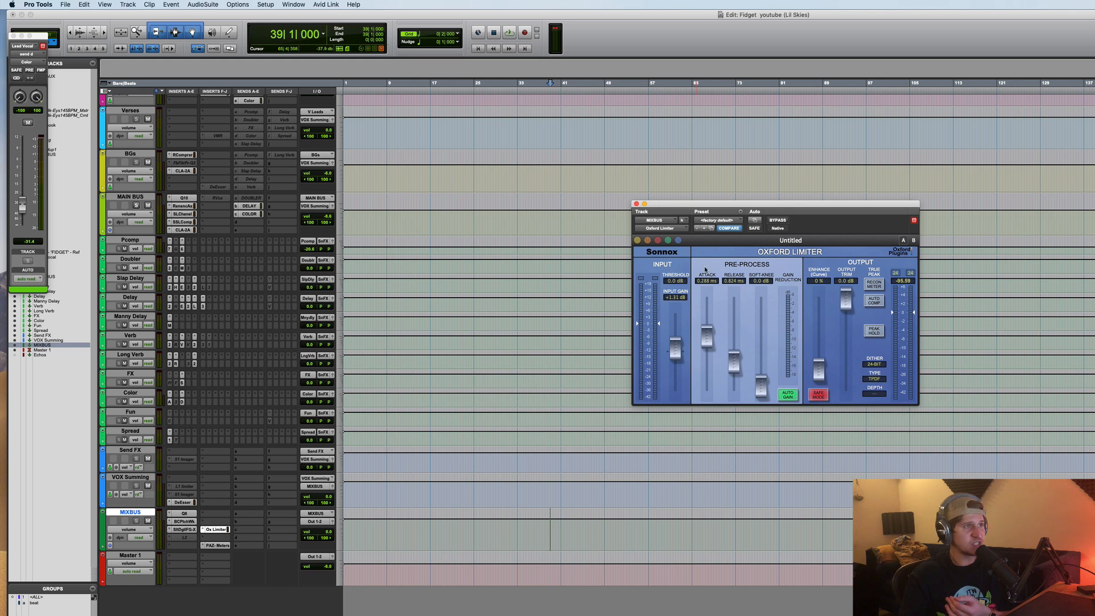
mouse_move(705, 327)
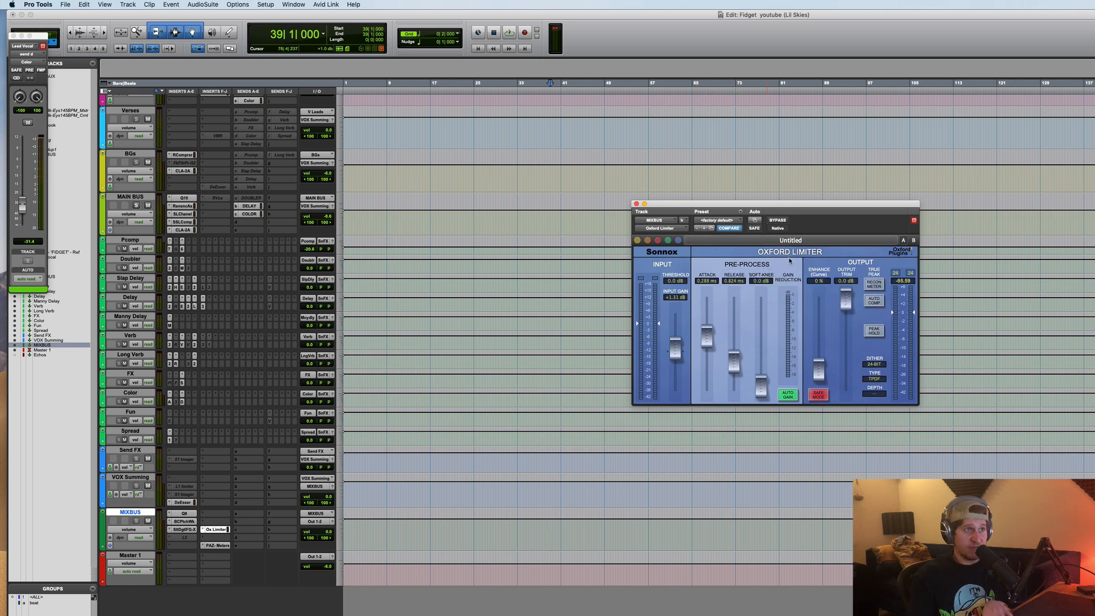
key(space)
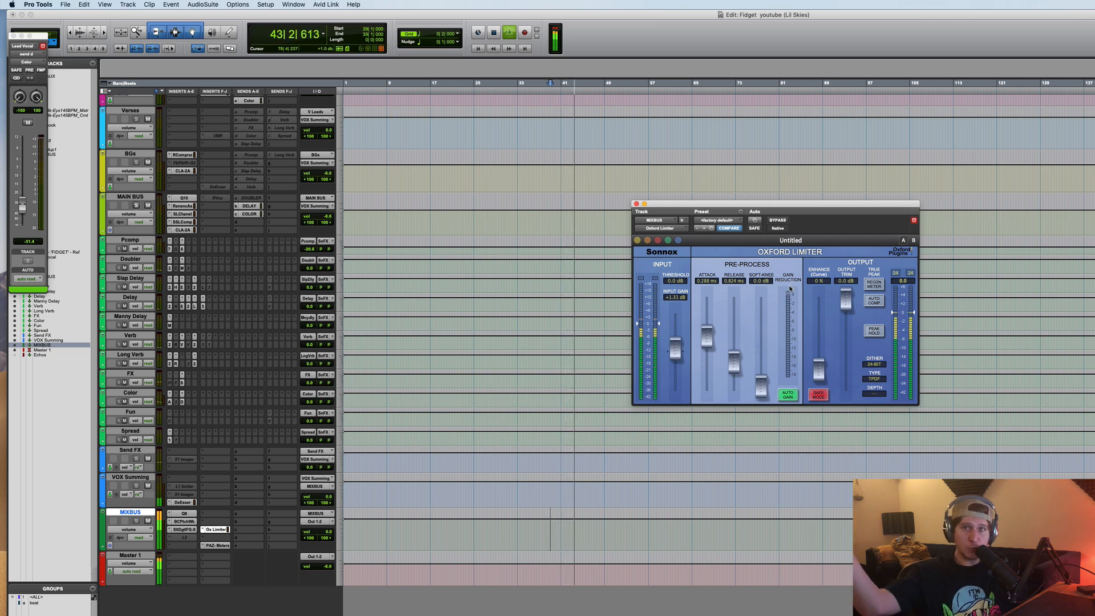
key(space)
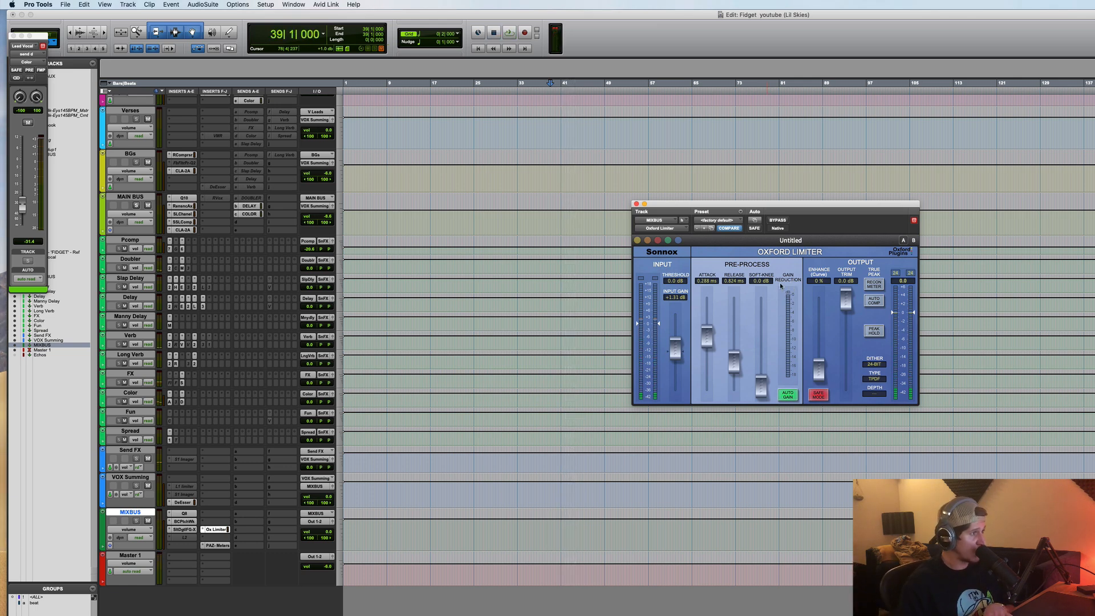
Step: Inspect the Slate Digital FG-X on the MIXBUS, close its window, and return to the beat tracks
click(185, 530)
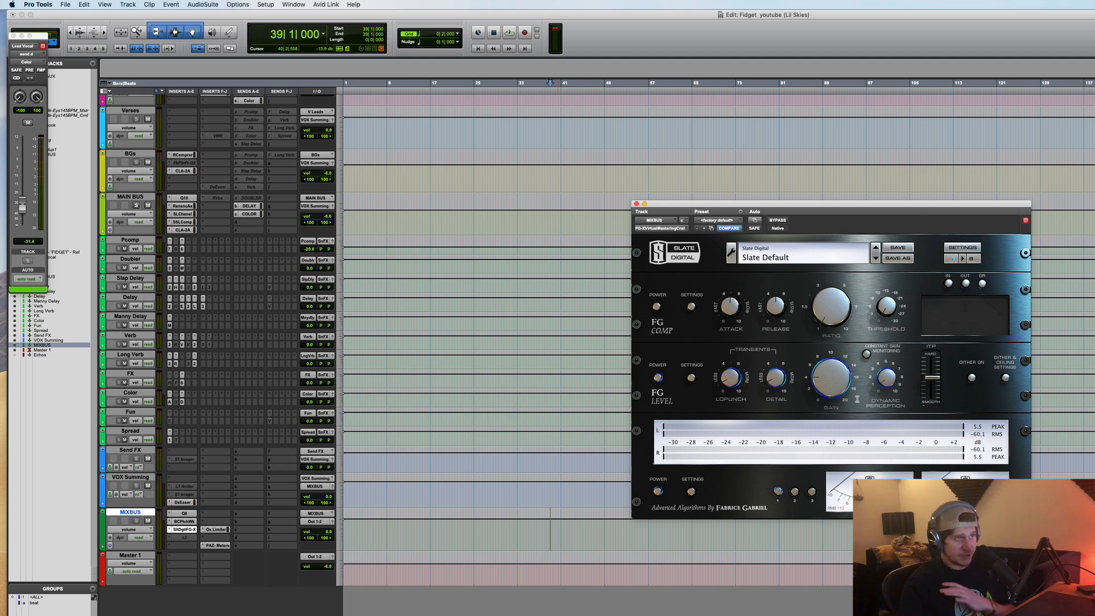
click(636, 204)
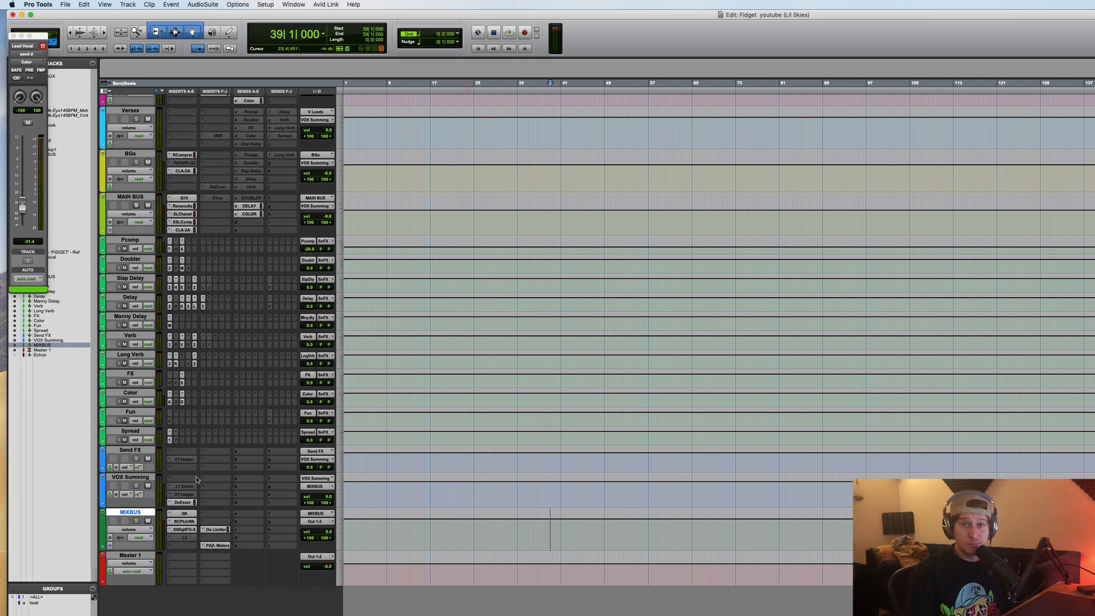
scroll(464, 501, up, 10)
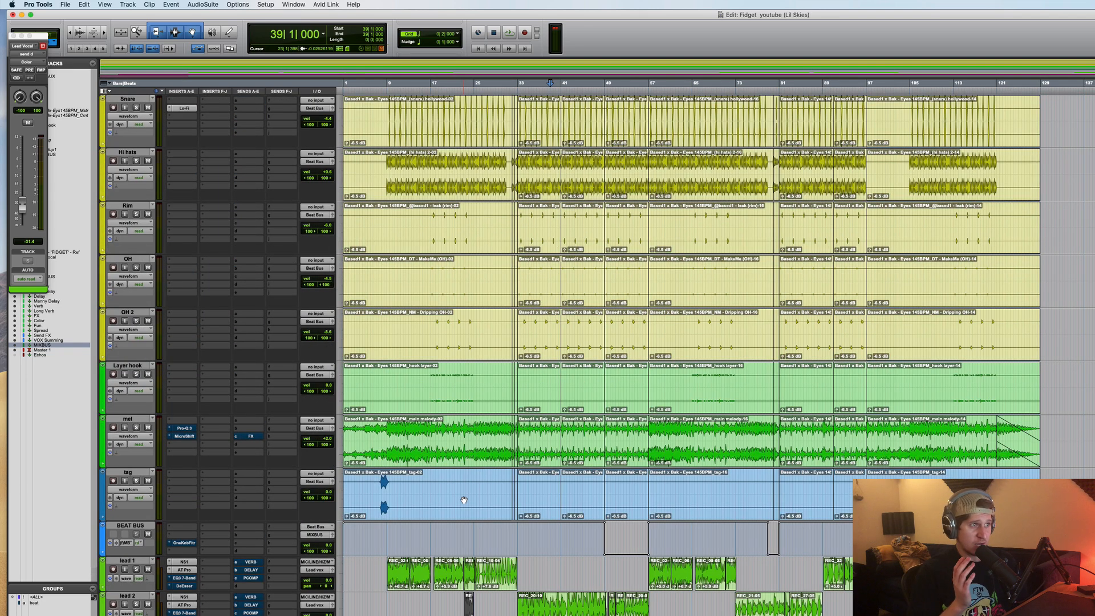